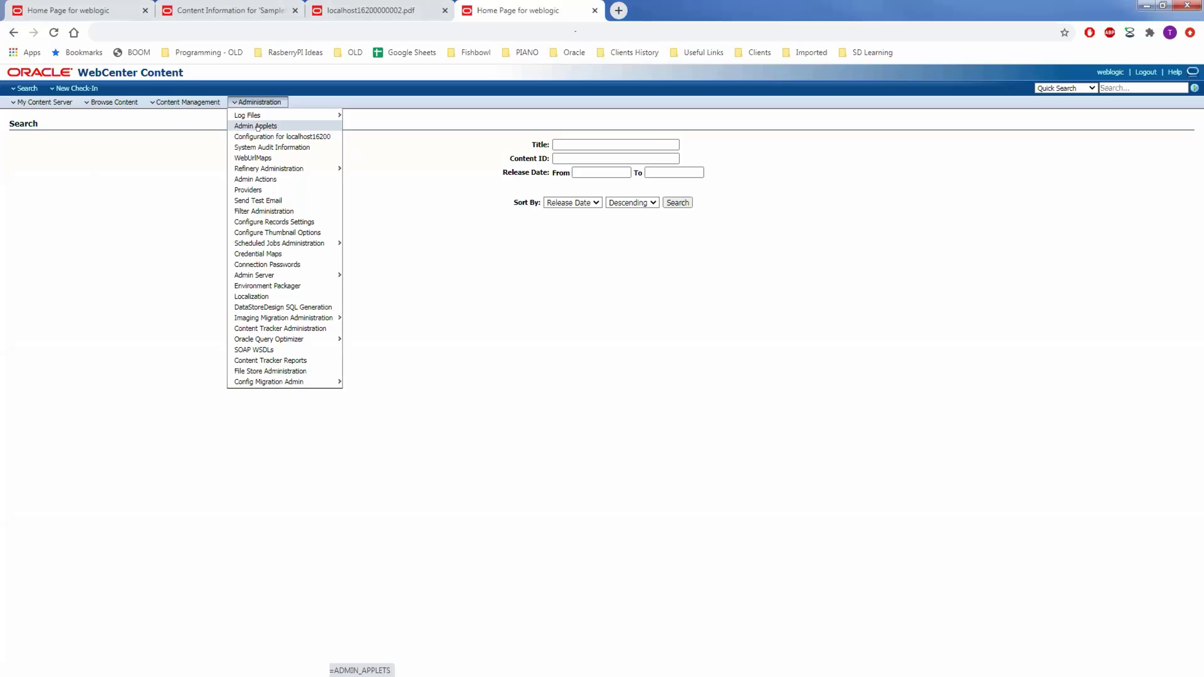
Open the Component Manager page from Administration > Admin Server.
mouse_move(316, 276)
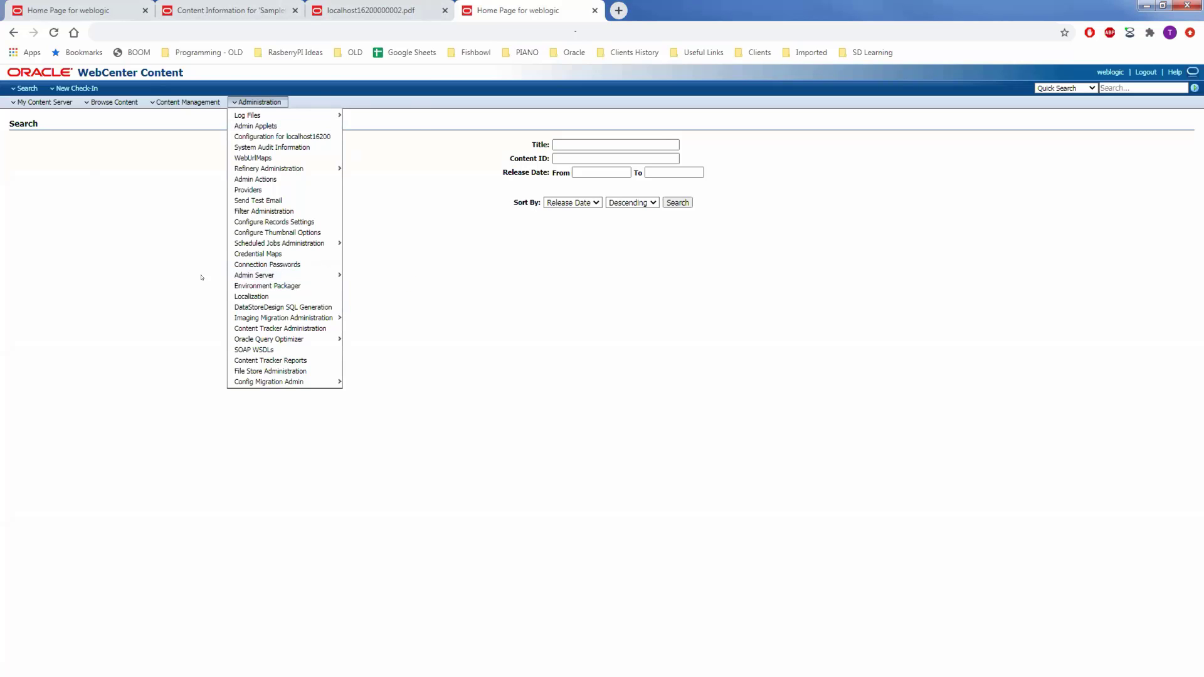
left_click(238, 102)
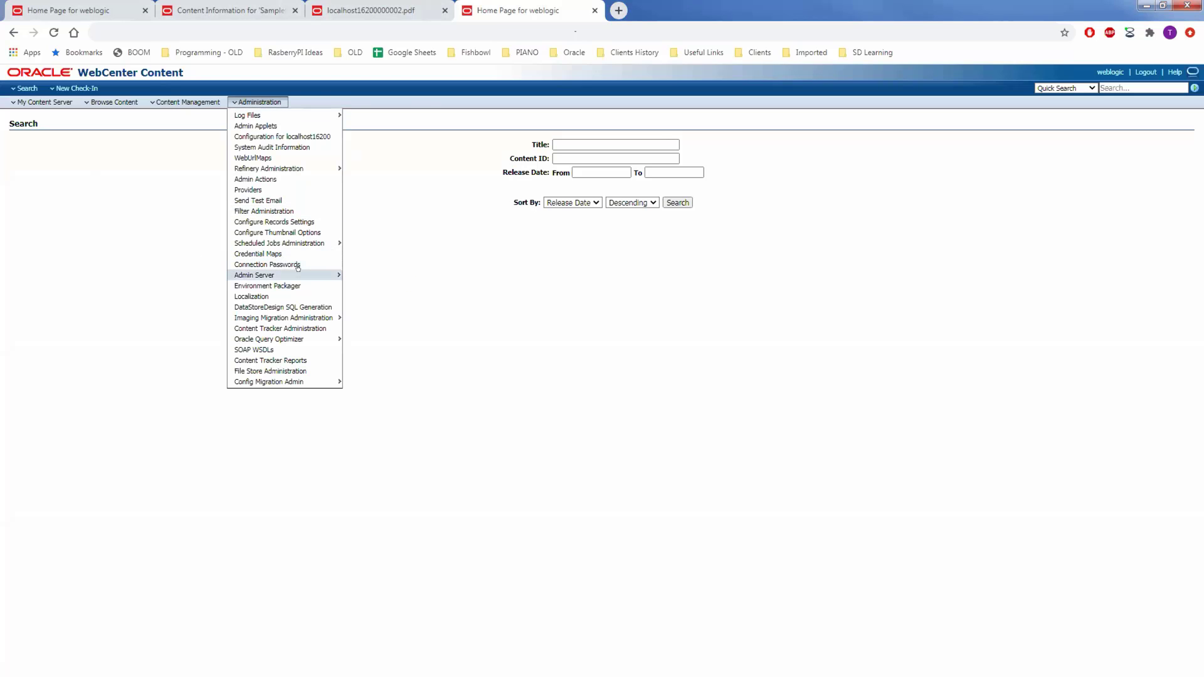
mouse_move(295, 275)
left_click(366, 274)
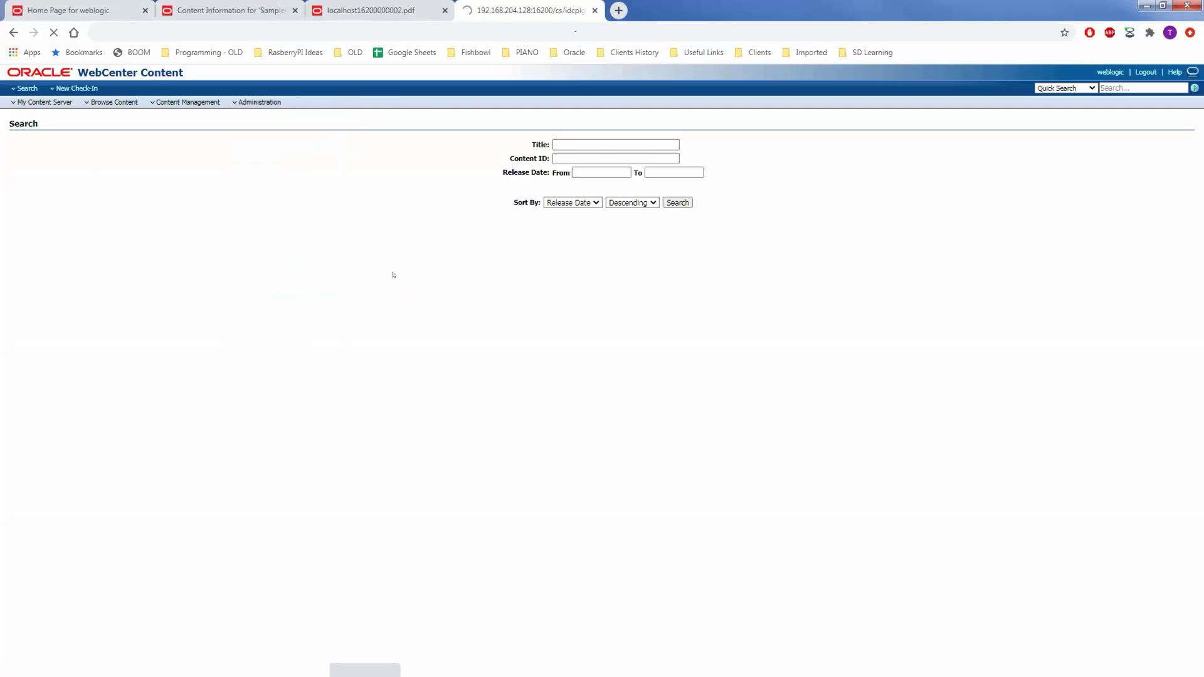
Check that ContentTracker is enabled in the component list, then switch to the Advanced Component Manager.
scroll(487, 518, "down", 3)
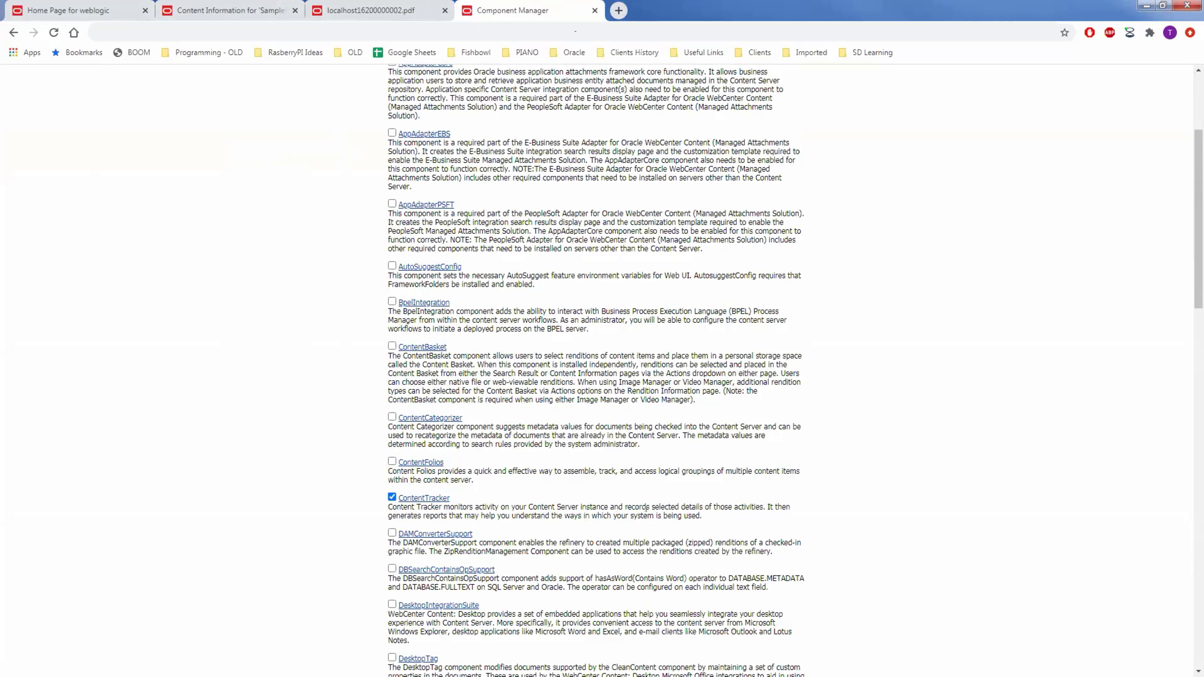
scroll(364, 497, "down", 15)
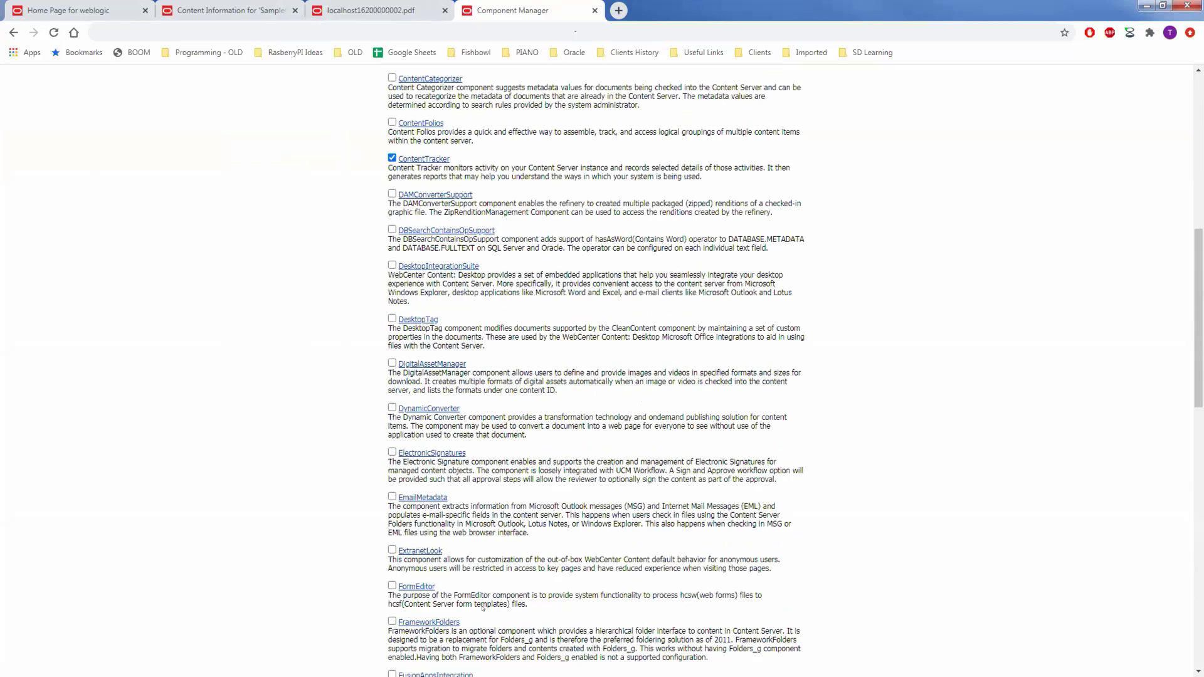
scroll(555, 657, "down", 5)
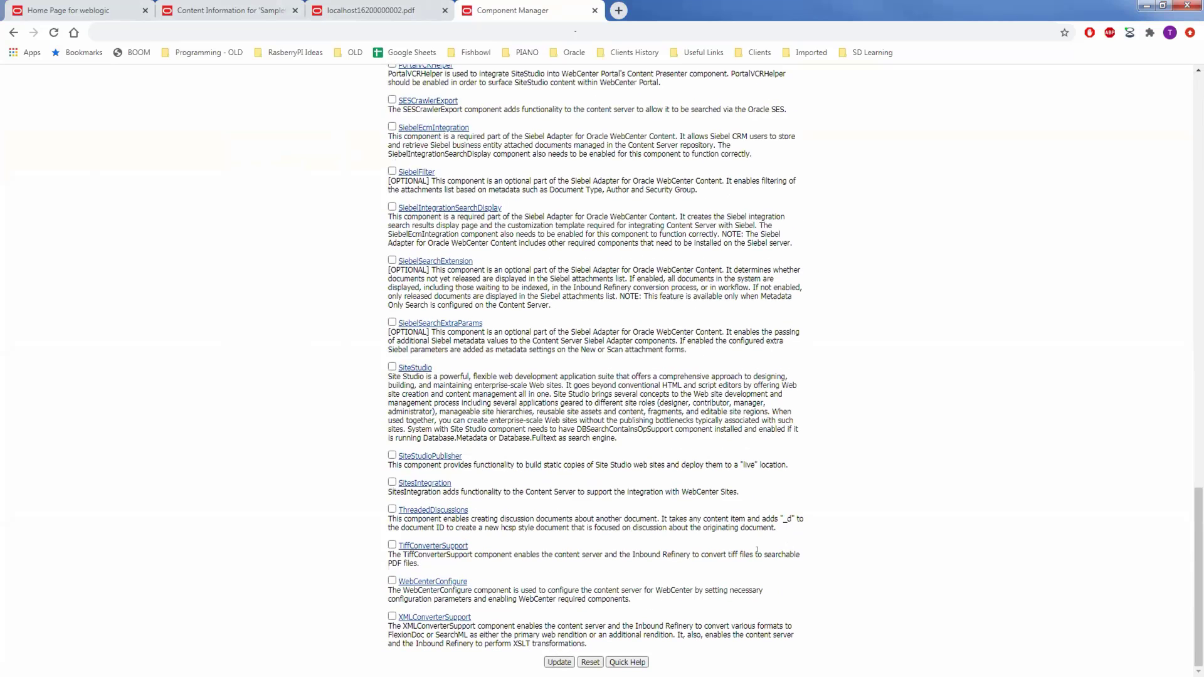
scroll(727, 485, "up", 20)
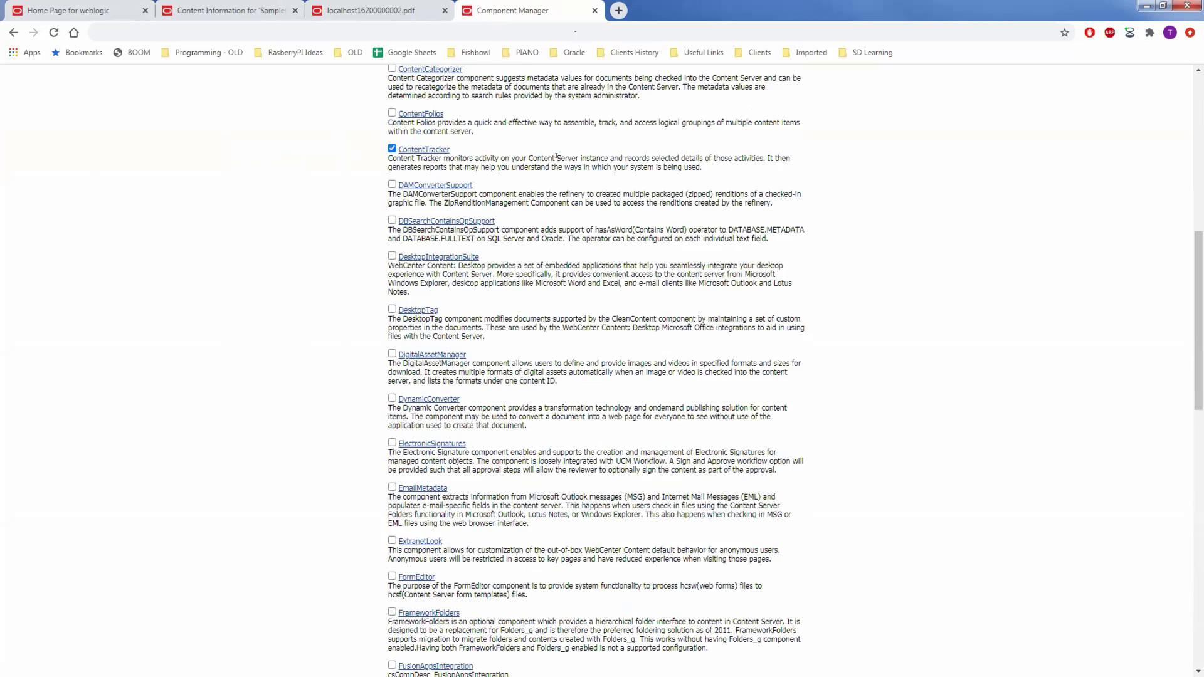
scroll(550, 157, "up", 2)
left_click(578, 158)
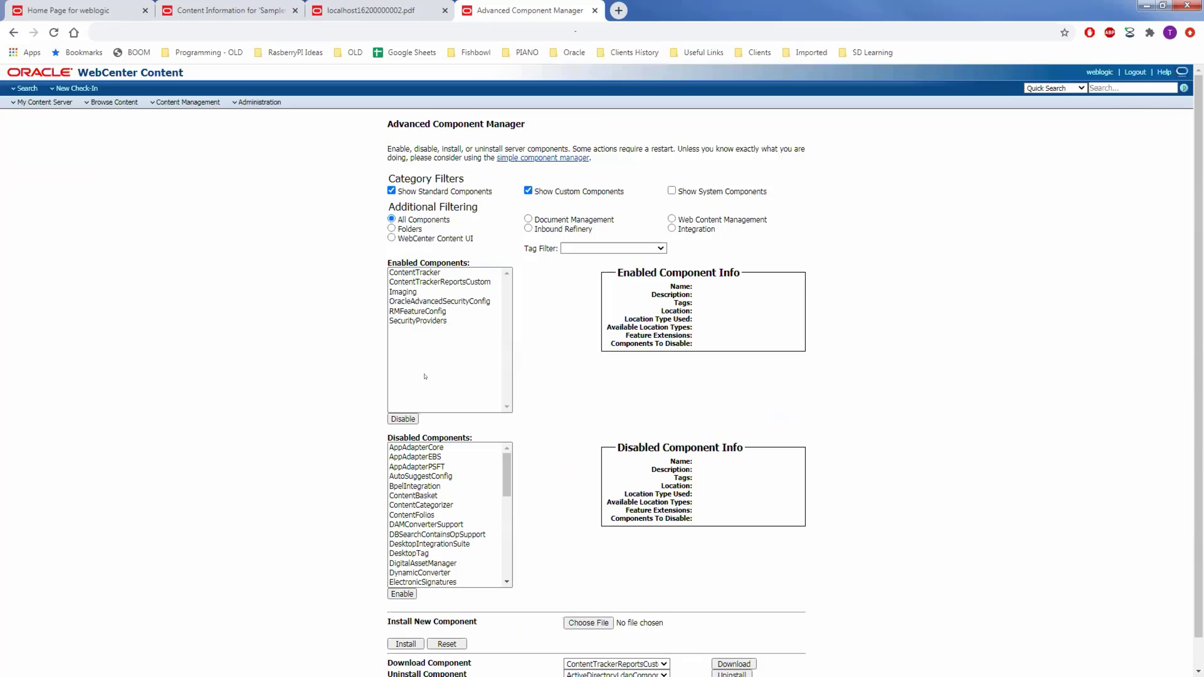
Select ContentTracker in Enabled Components and open its Update Component Configuration page.
left_click(414, 273)
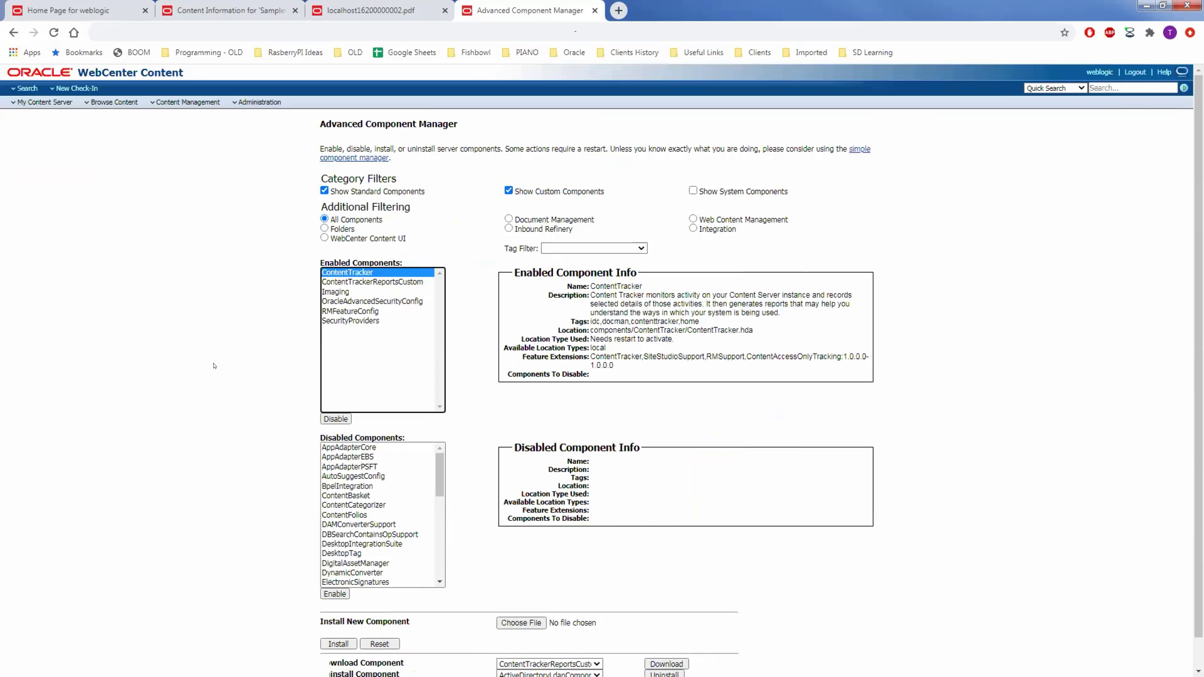
scroll(213, 374, "down", 1)
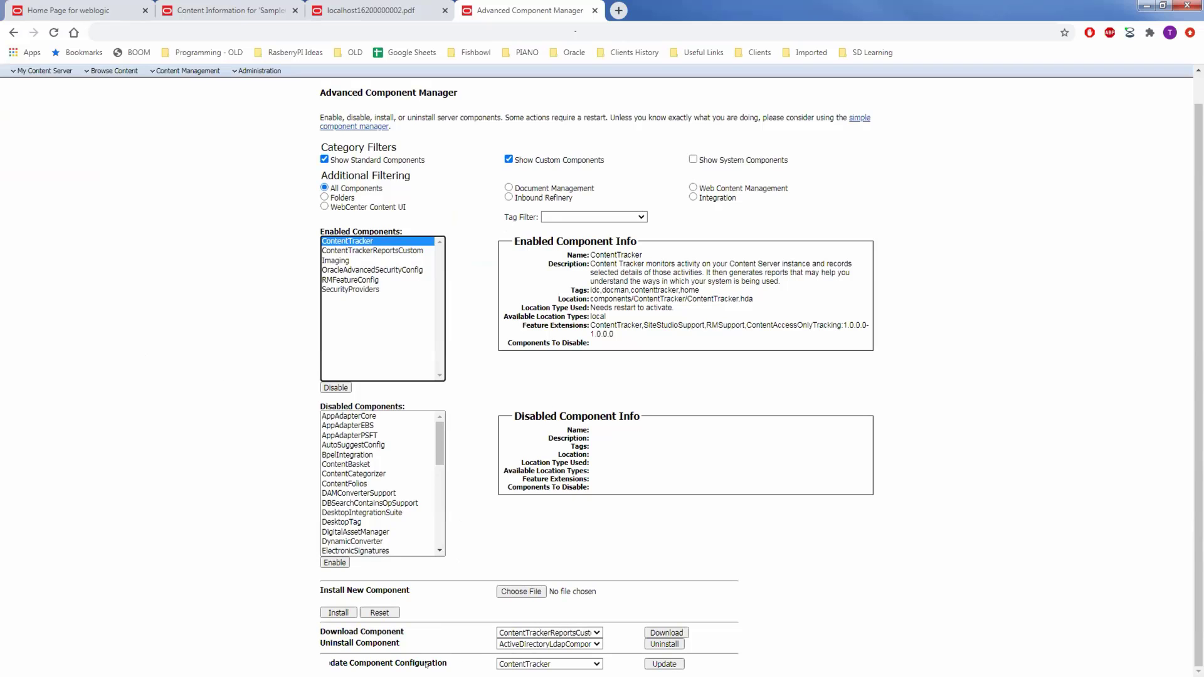
key("ctrl+a")
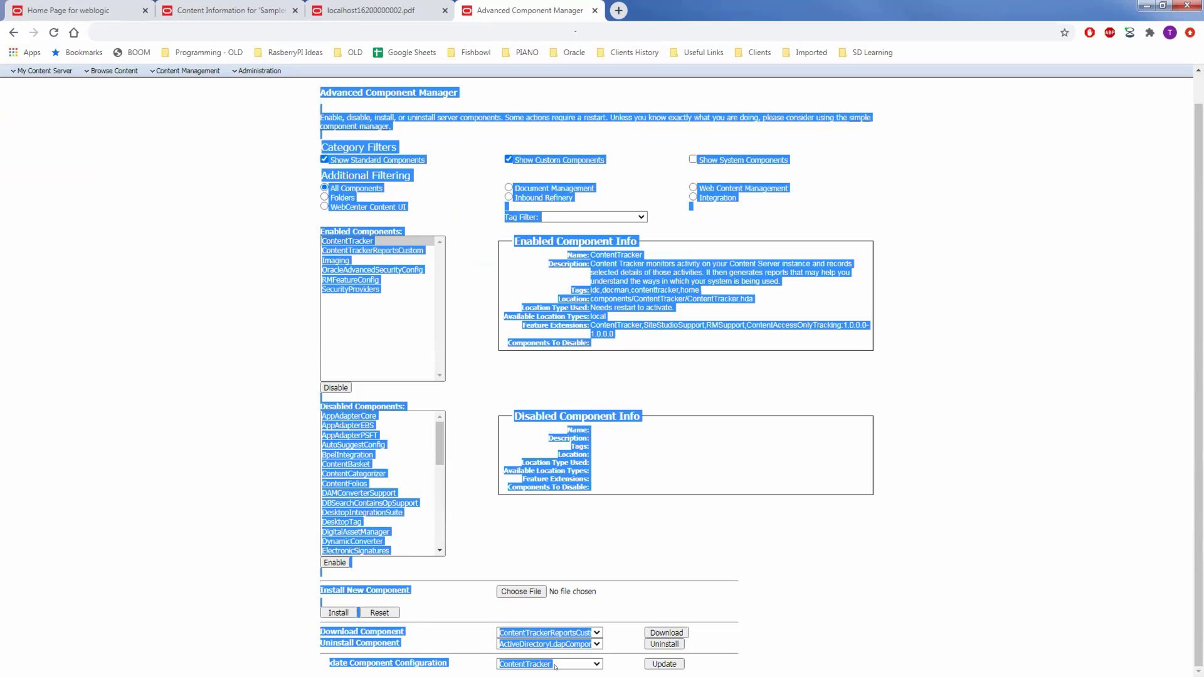
left_click(615, 665)
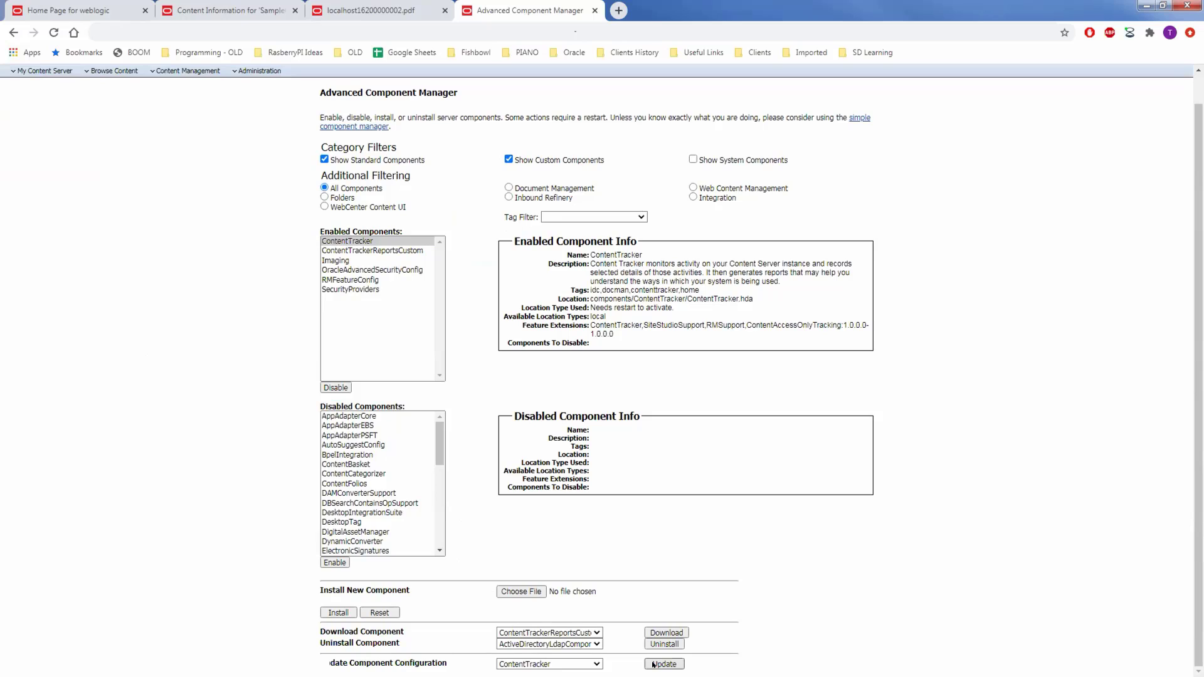
left_click(666, 664)
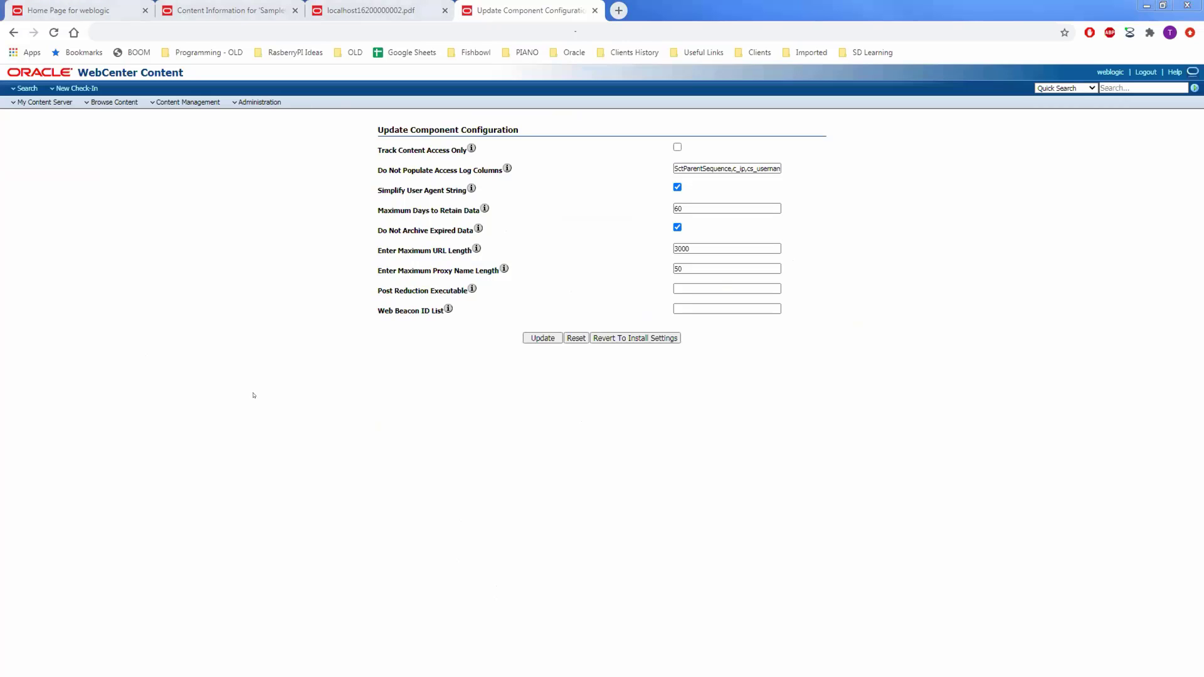
left_click_drag(377, 148, 475, 147)
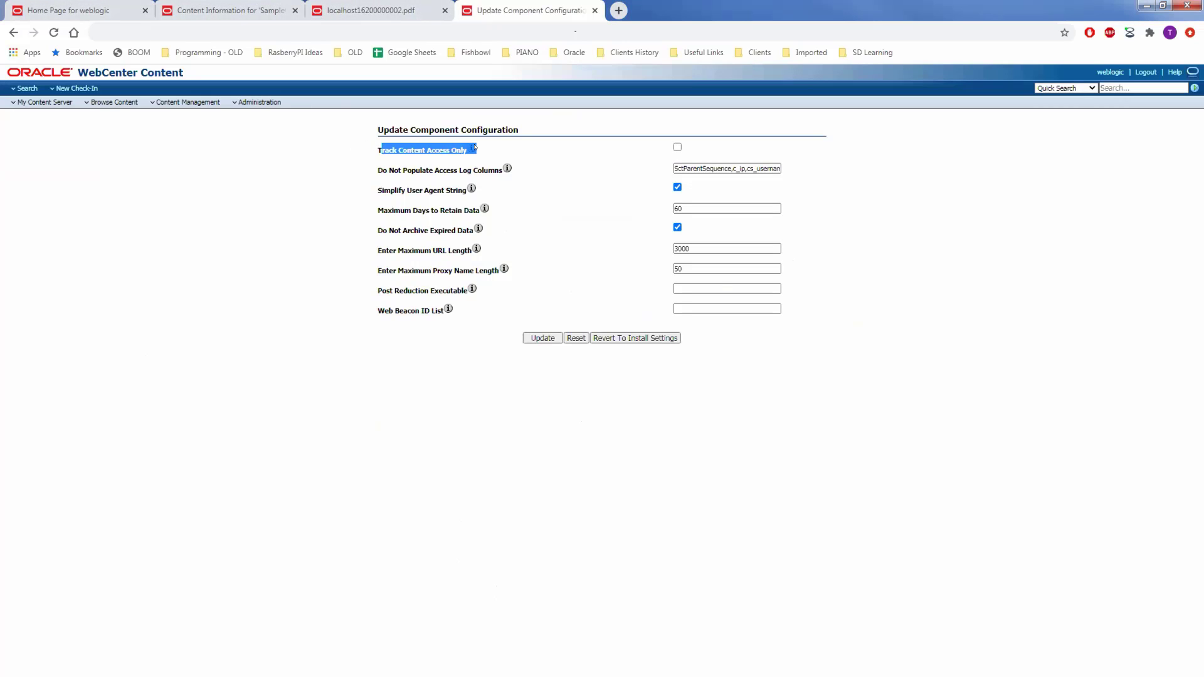
left_click(477, 148)
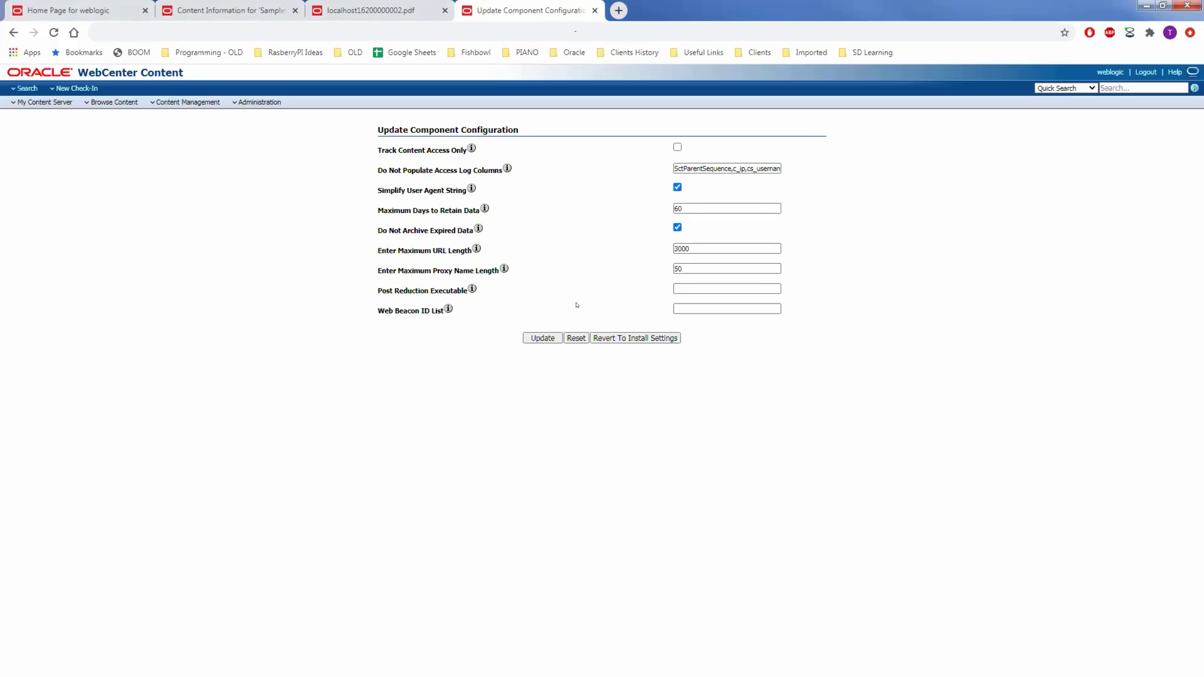
Leave the ContentTracker settings and go to Content Tracker Administration via the Administration menu.
left_click(678, 307)
left_click(236, 103)
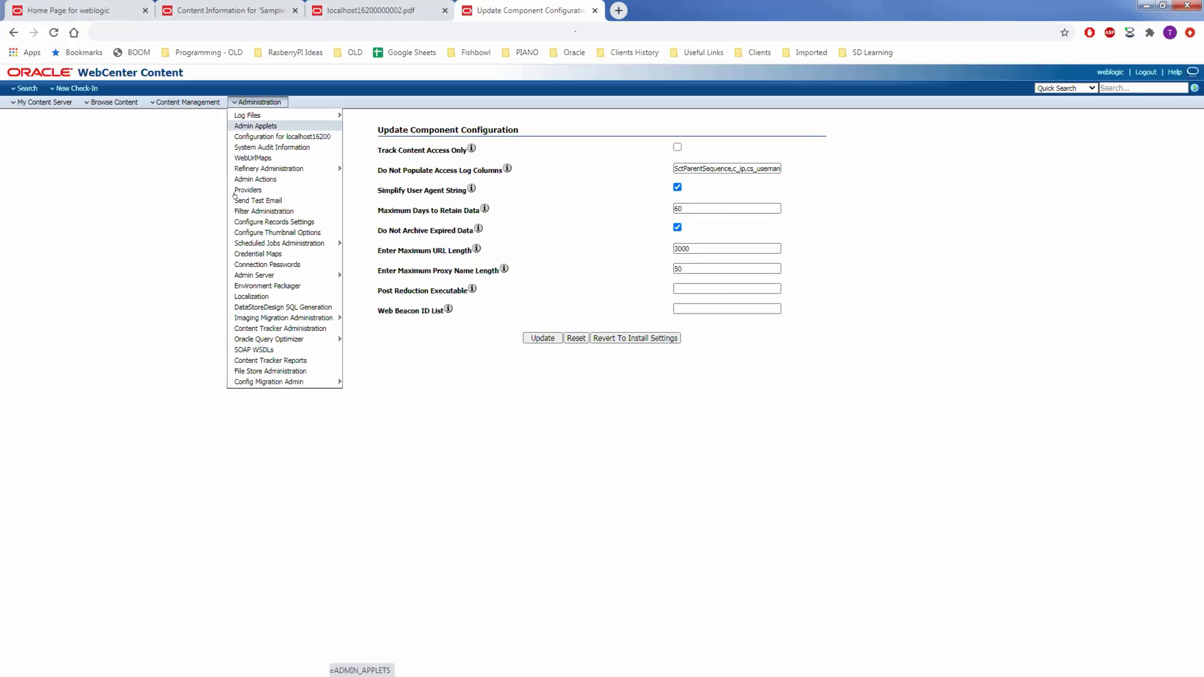
left_click(306, 328)
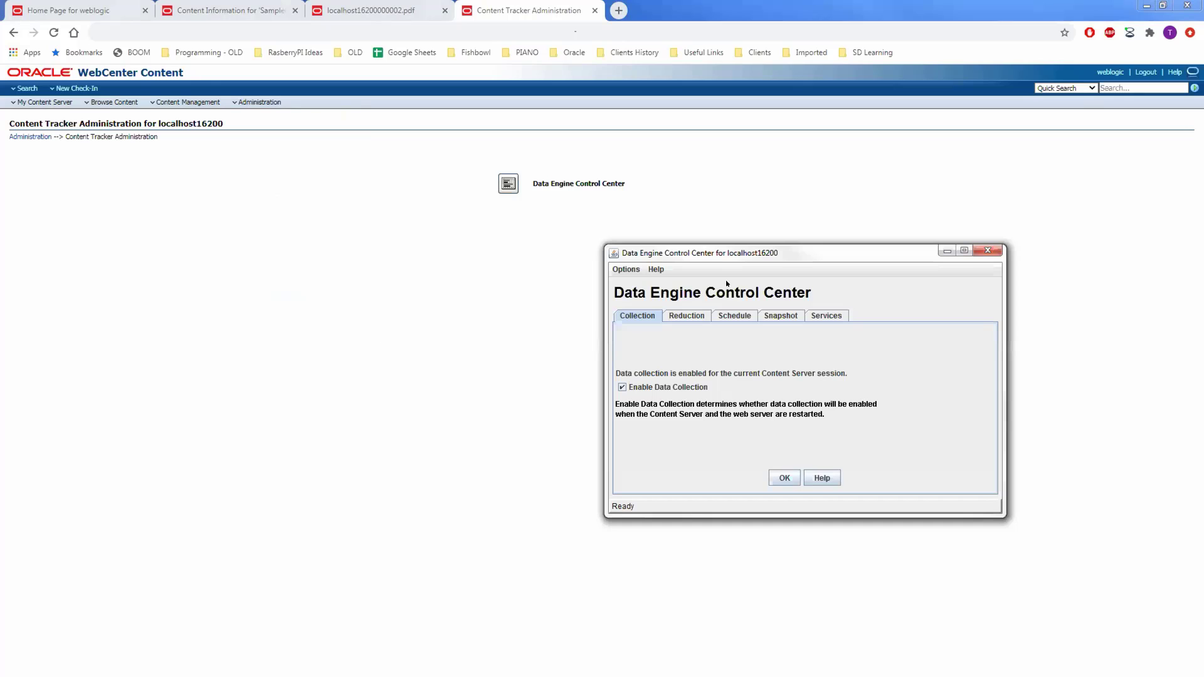
Move the Data Engine Control Center window up-left and list its Reduction cycles, 10/28/20 and 10/29/20.
left_click_drag(737, 254, 413, 167)
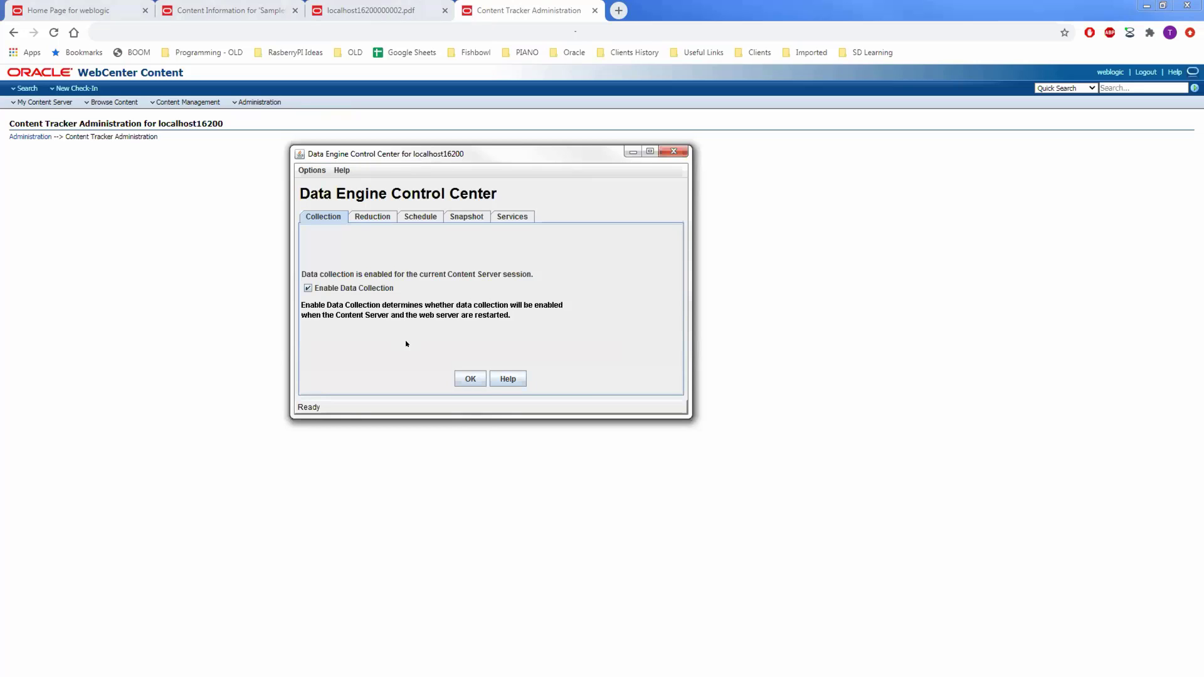
left_click(373, 215)
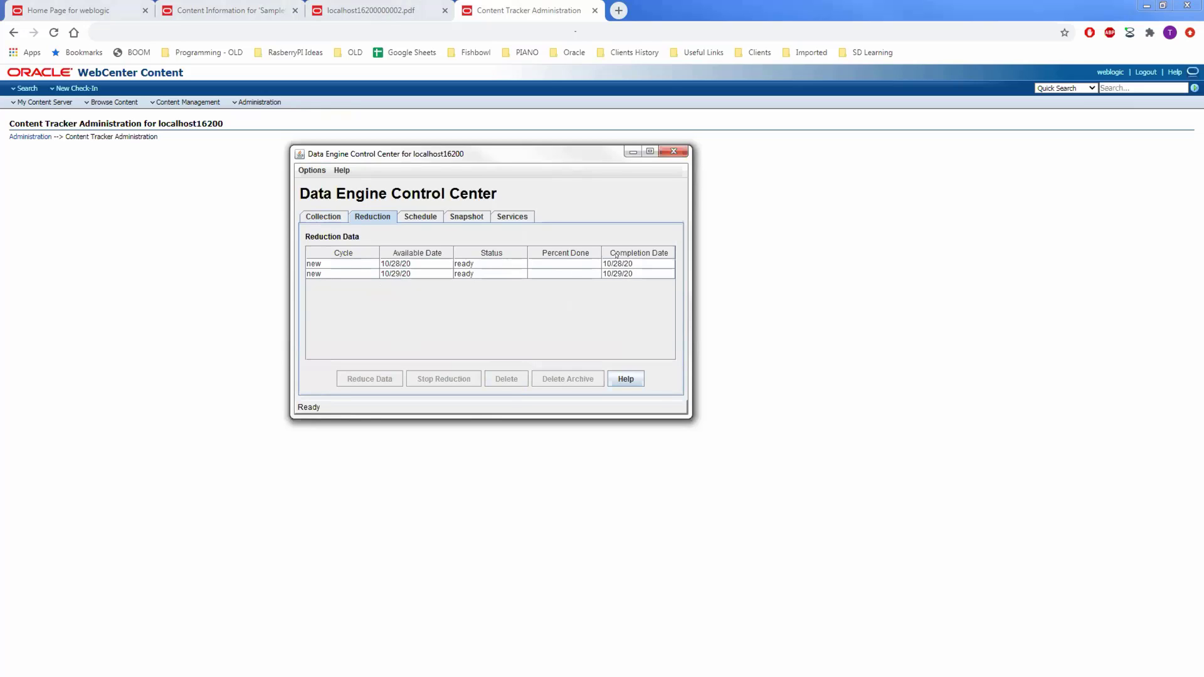
Select the 10/29/20 reduction cycle and show the reduction Schedule settings.
left_click(365, 275)
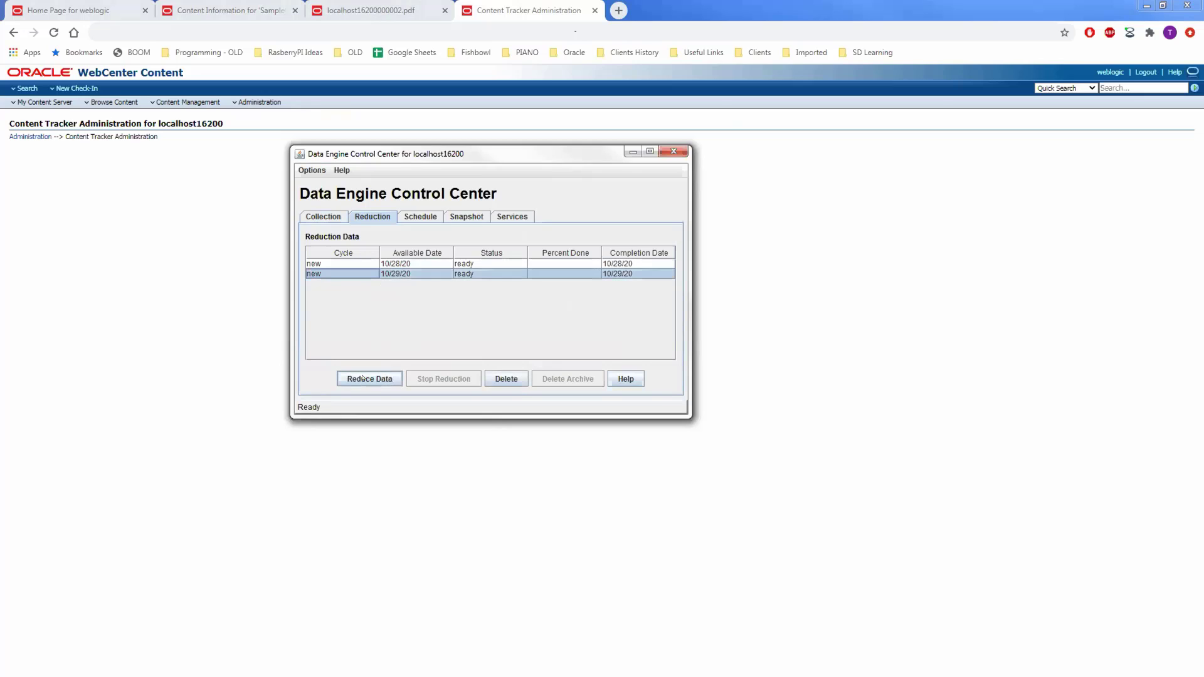
left_click(415, 217)
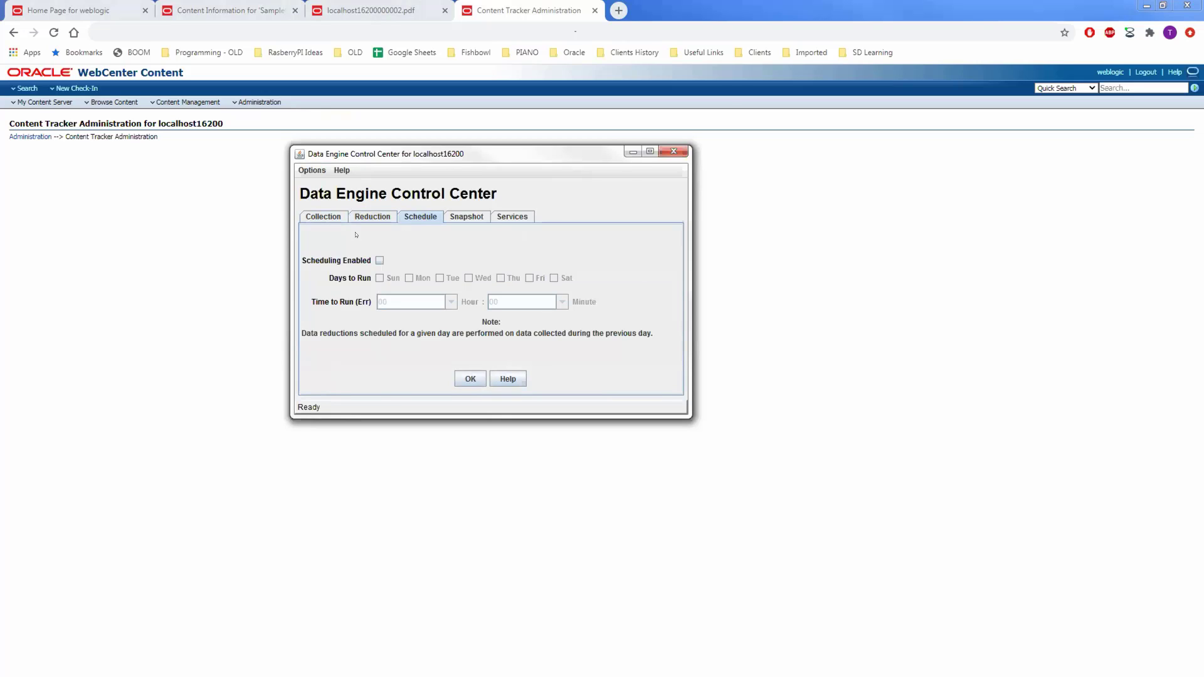
Enable scheduled data reduction at run hour 00, then view the Snapshot post-processing settings.
left_click(378, 260)
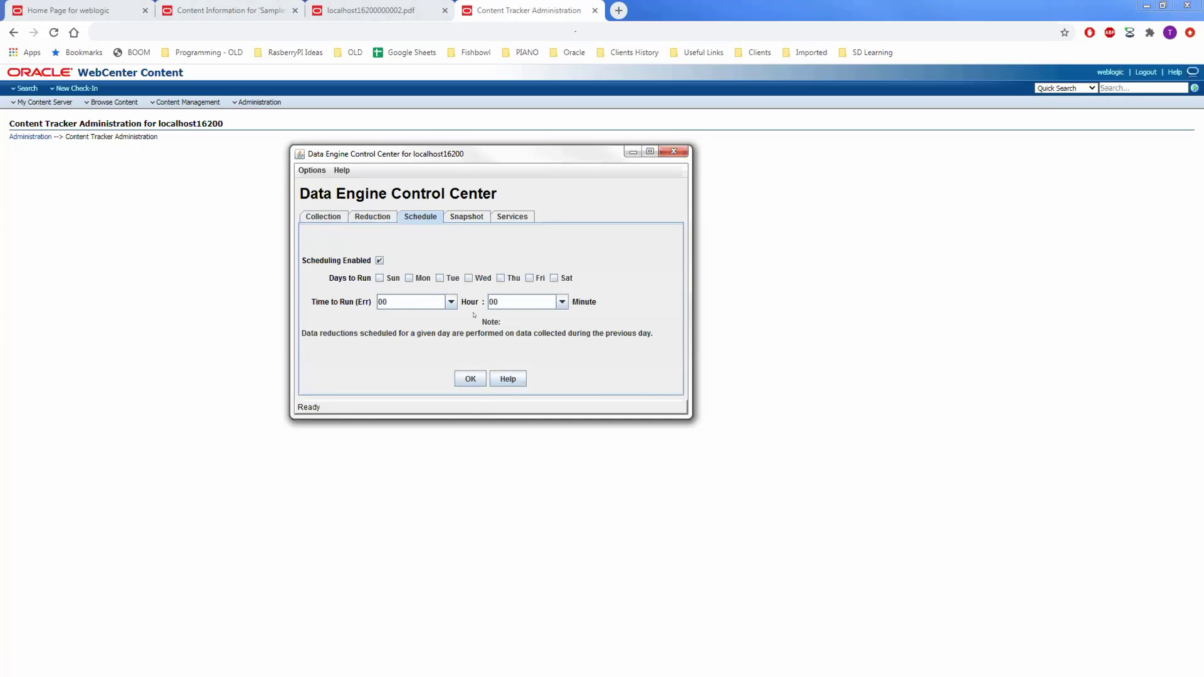
left_click(451, 302)
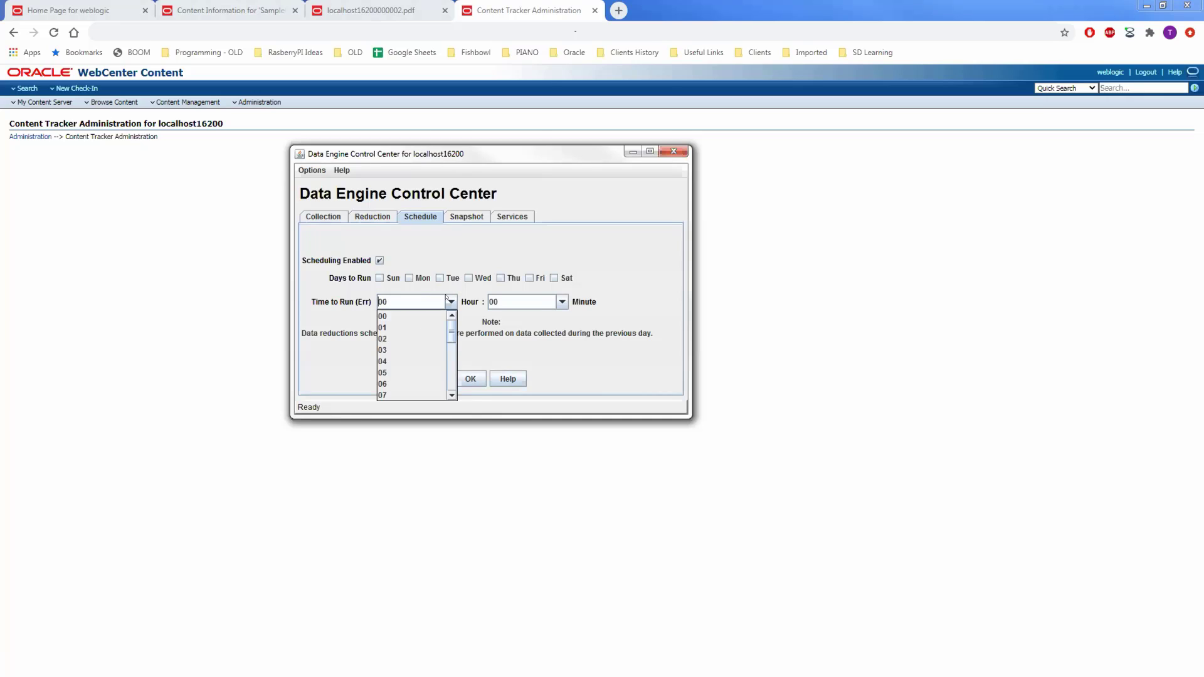
left_click(496, 257)
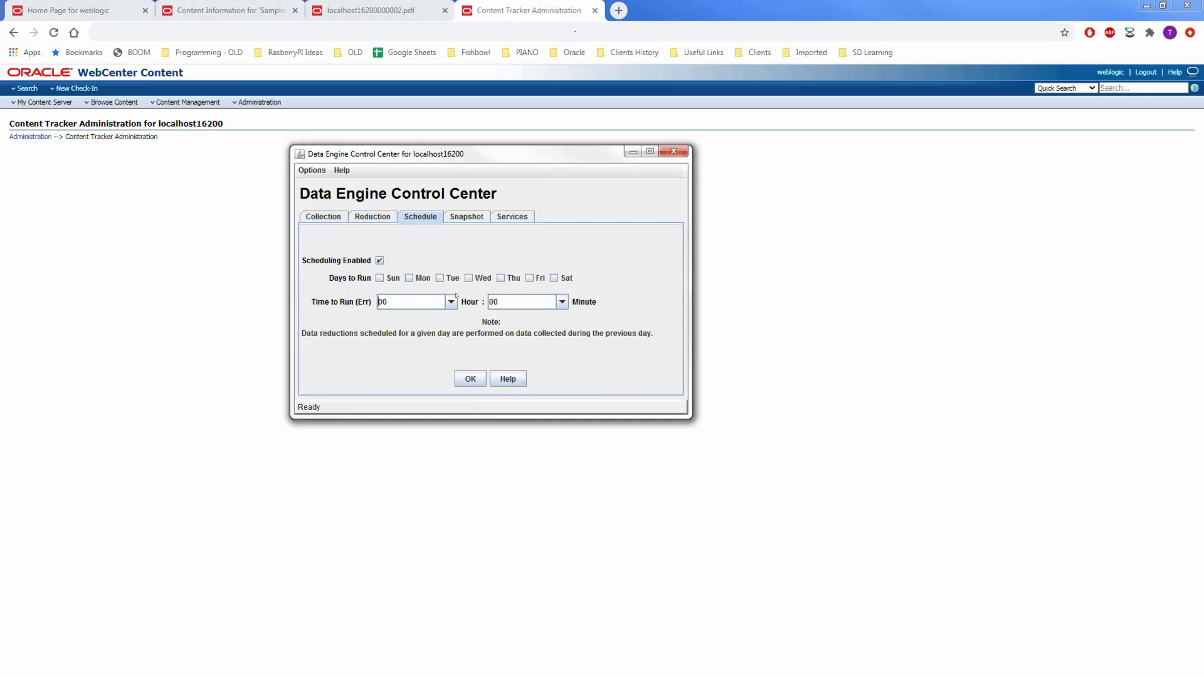
left_click(465, 216)
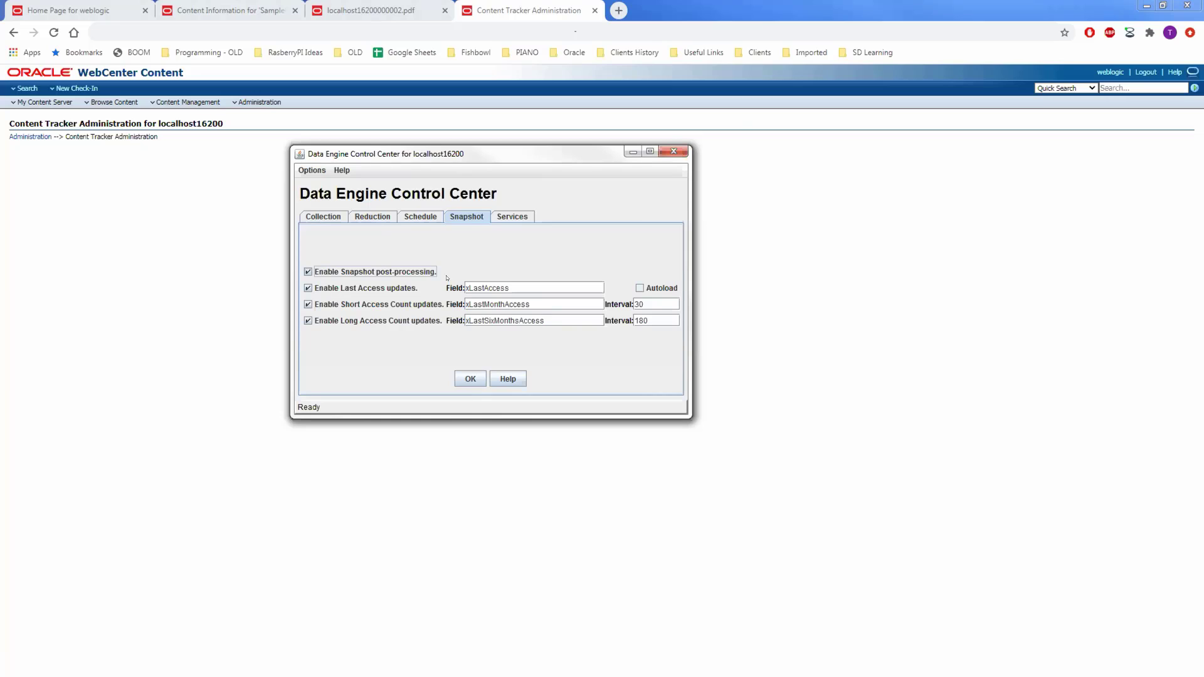
left_click_drag(508, 287, 465, 306)
left_click_drag(545, 320, 465, 317)
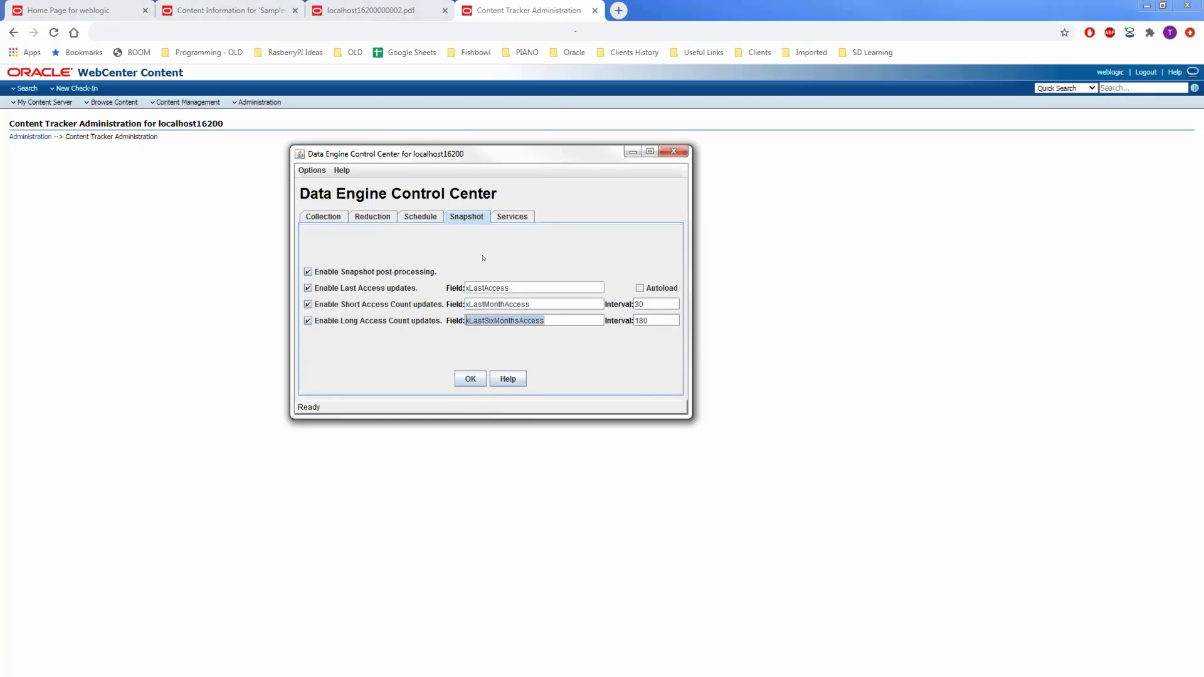
left_click(526, 287)
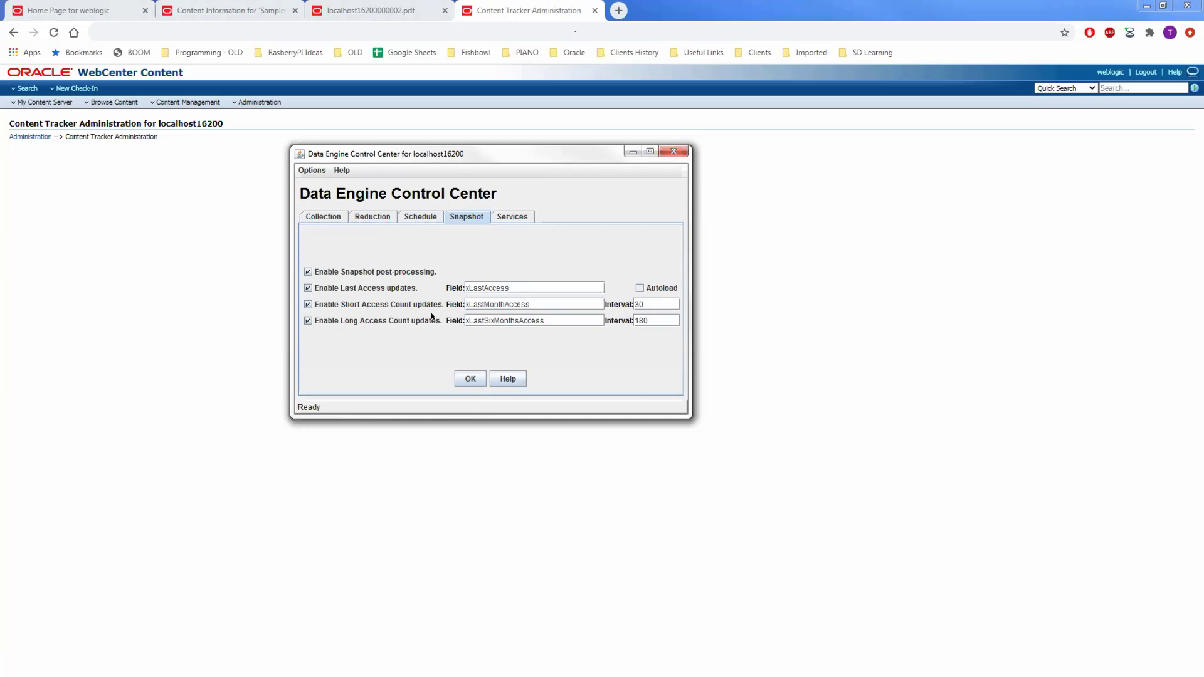
Show the tracked Services list in an enlarged window and select GET_SEARCH_RESULTS.
left_click(507, 217)
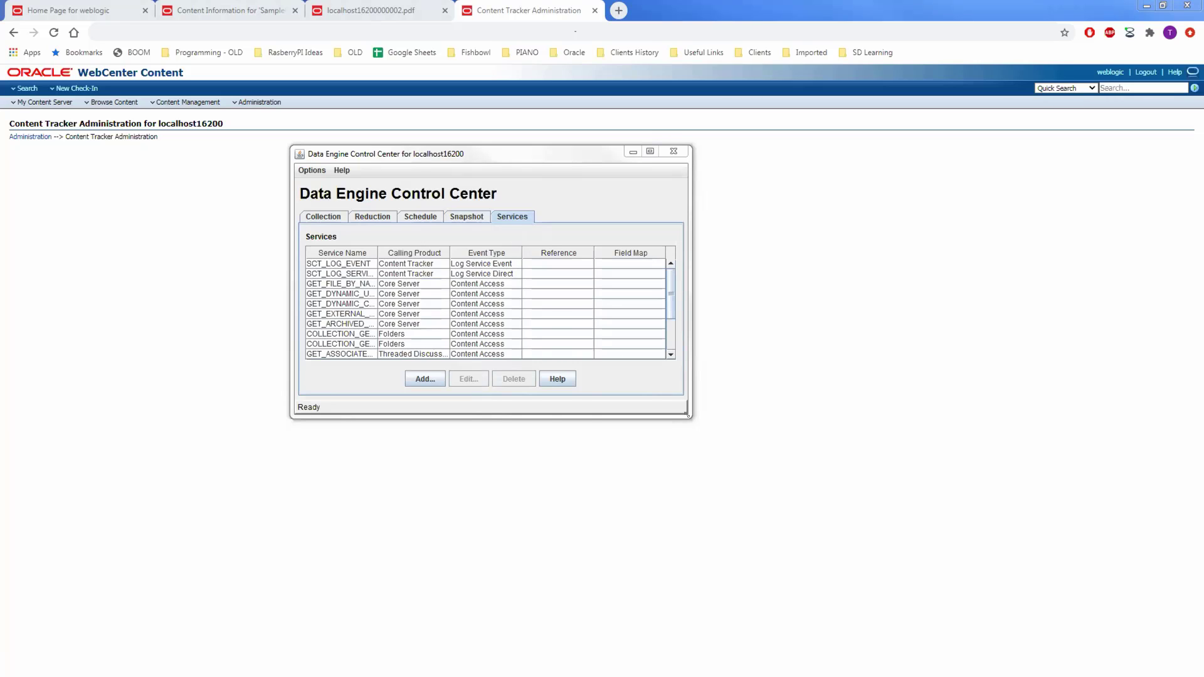
left_click_drag(687, 414, 739, 473)
scroll(326, 306, "down", 1)
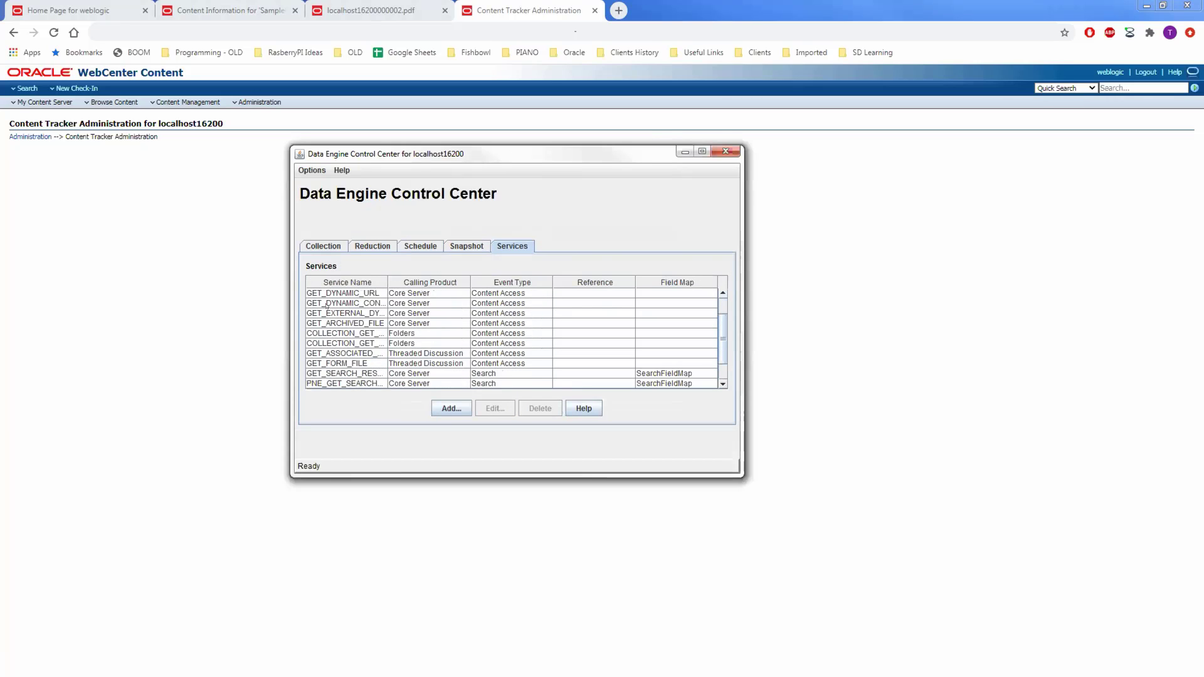
scroll(327, 308, "down", 1)
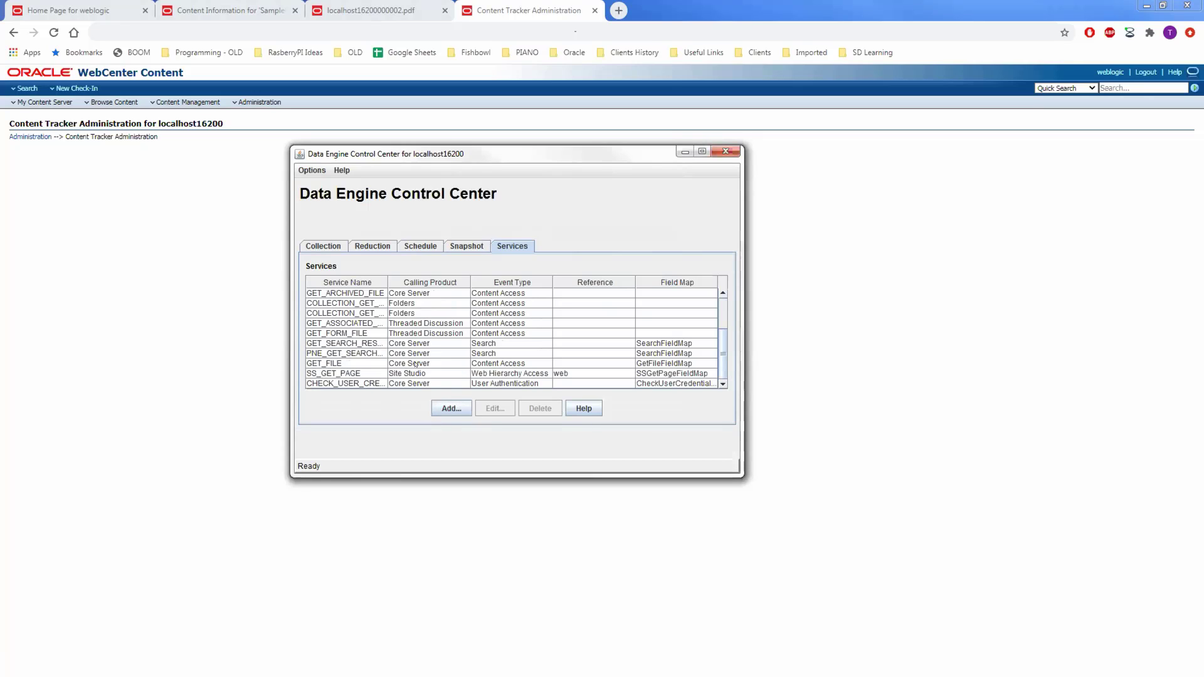
left_click(584, 344)
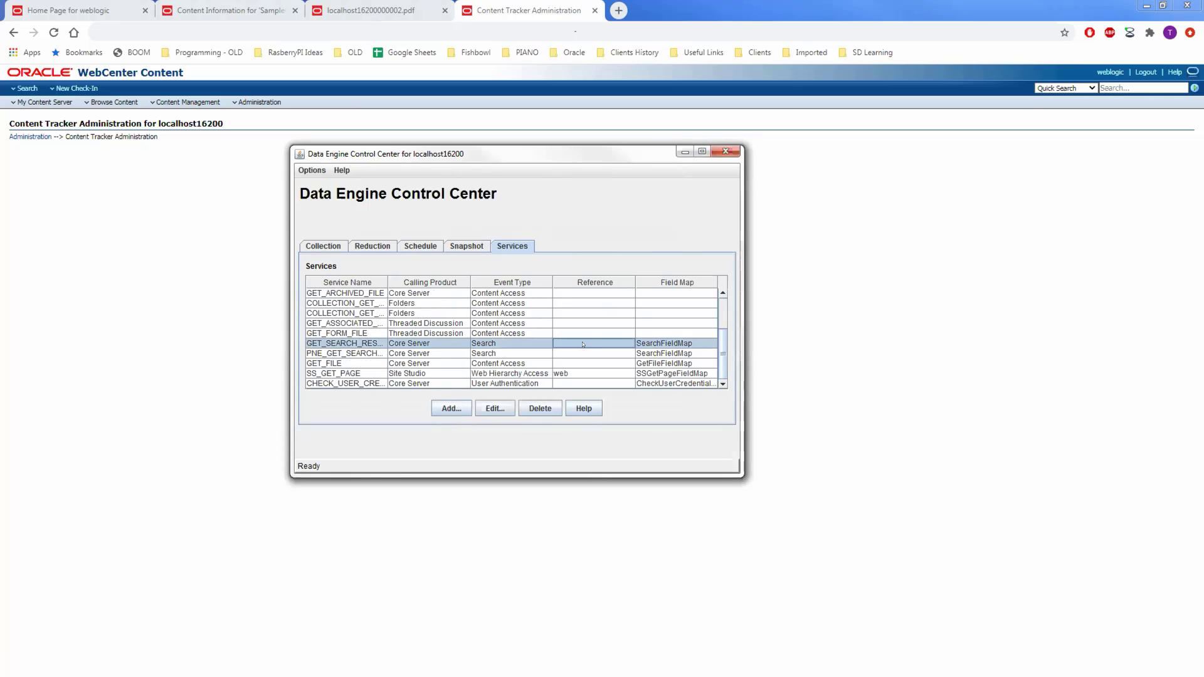
Inspect GET_SEARCH_RESULTS extended tracking fields like UnparsedQueryText, cancel, and return to the Reduction cycles.
left_click(495, 408)
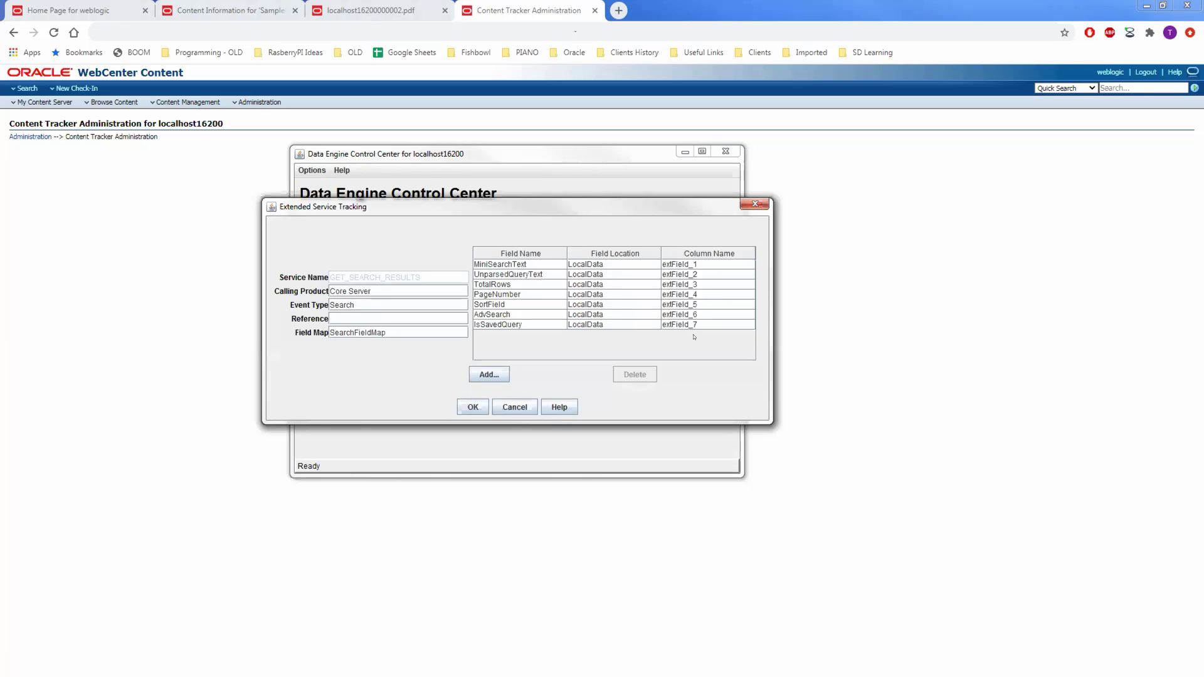
left_click(503, 275)
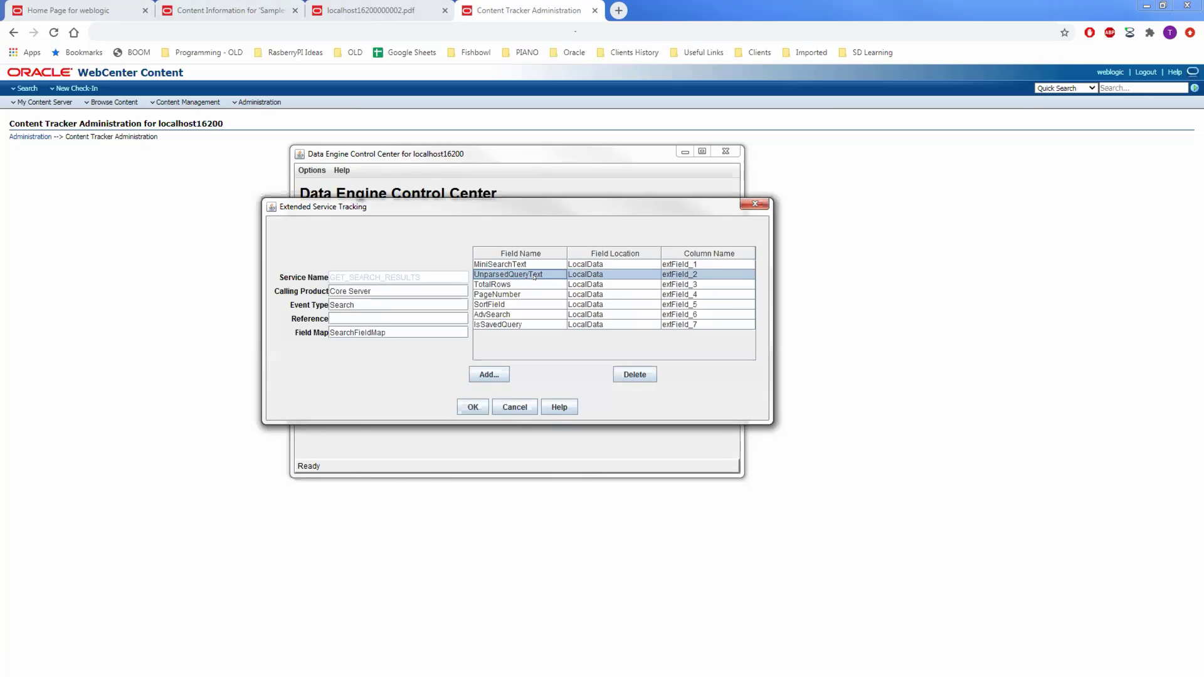
left_click(515, 407)
left_click(374, 245)
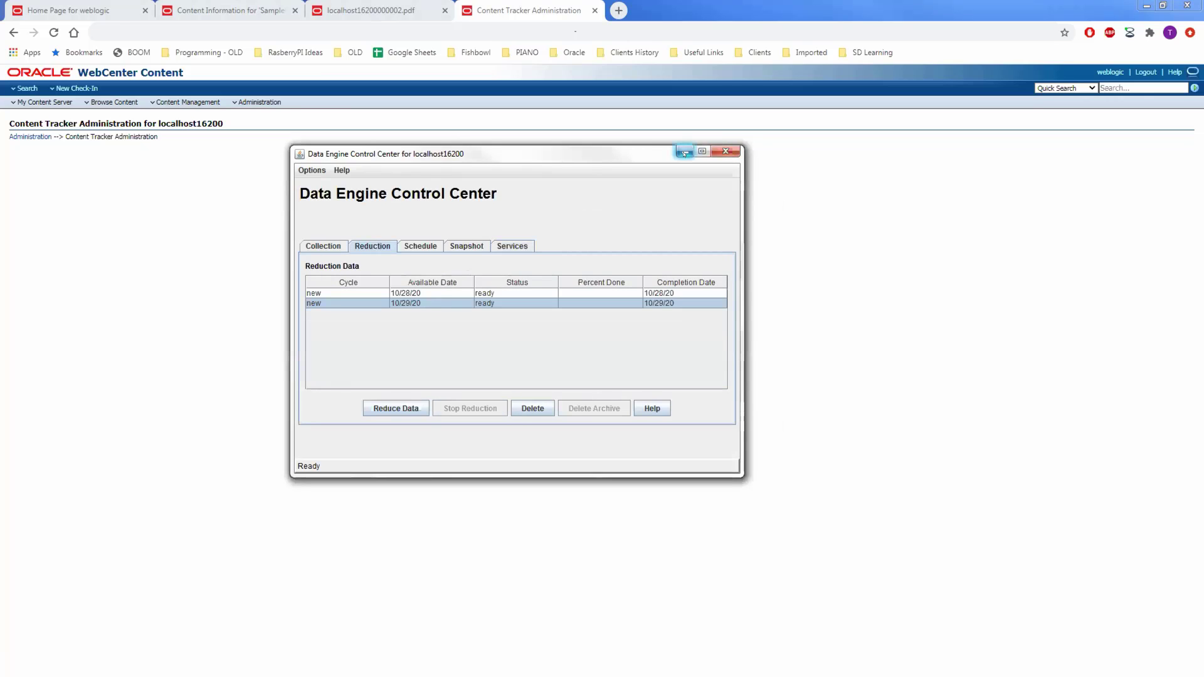
Minimize the Data Engine Control Center and bring up the Administration menu.
left_click(684, 152)
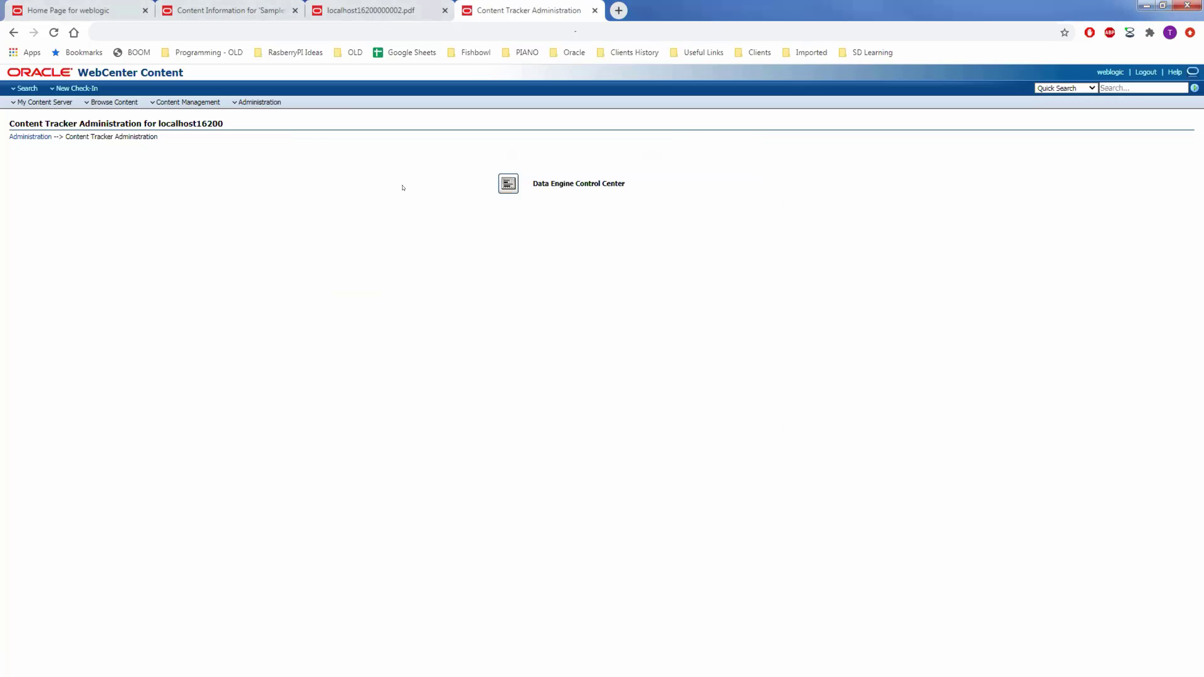
left_click(195, 103)
left_click(258, 102)
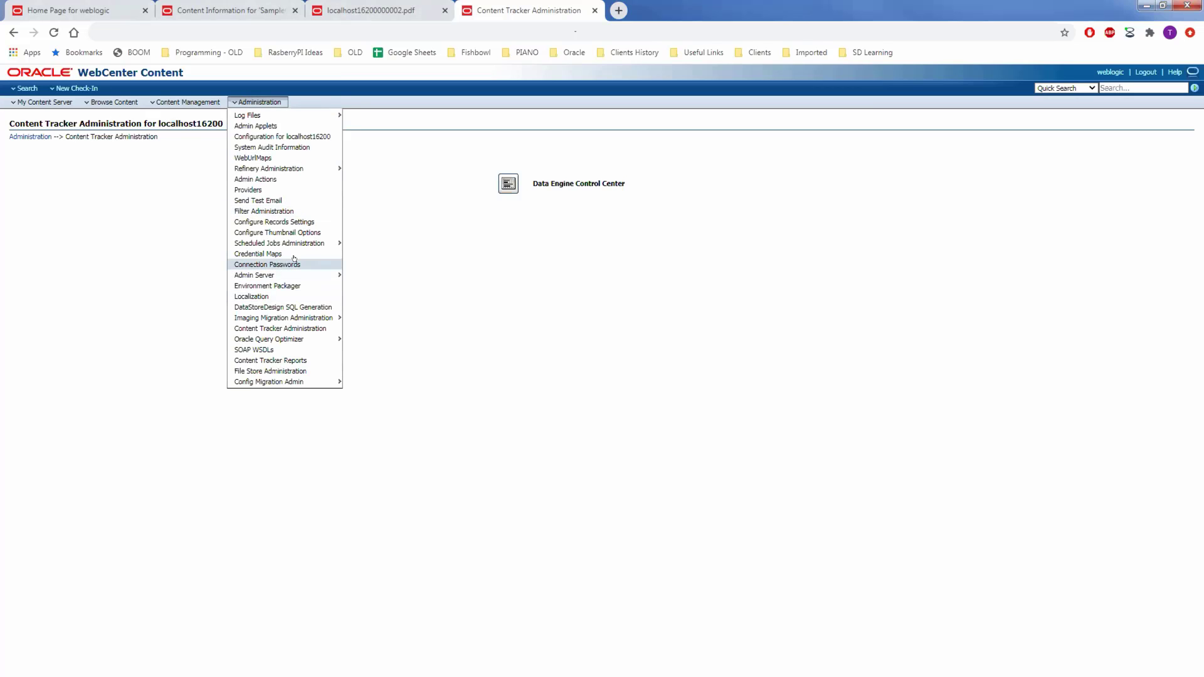
Open Administration > Content Tracker Reports in the current tab and again in the Home Page tab.
left_click(318, 363)
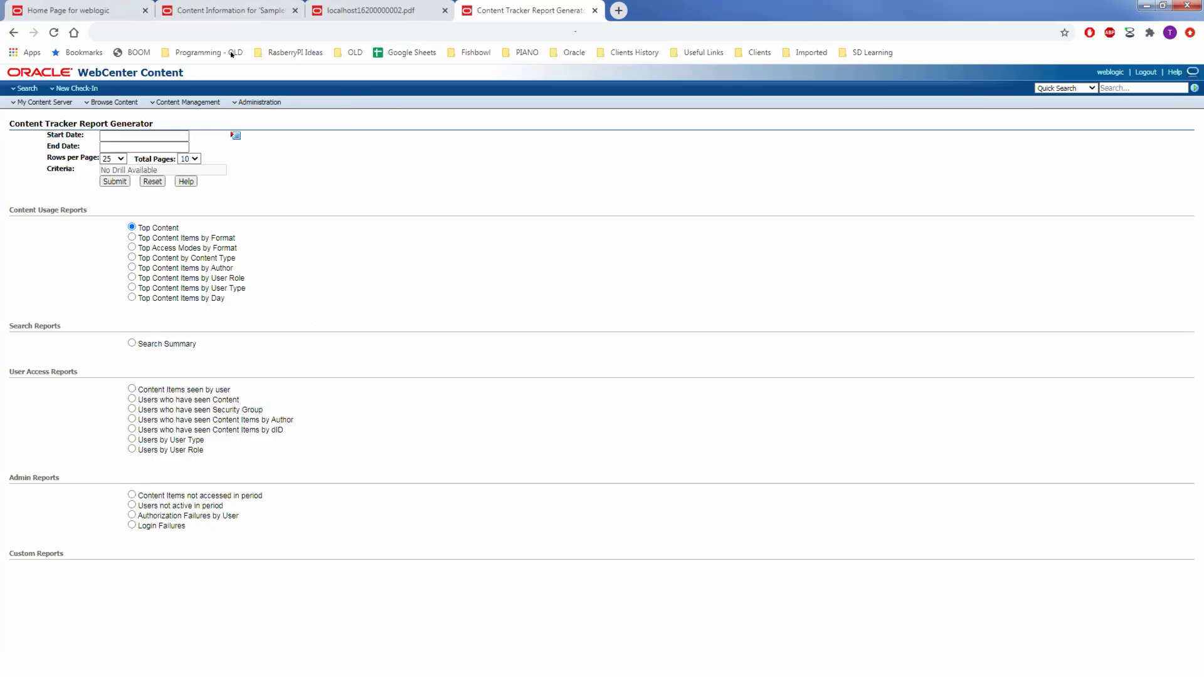
left_click(103, 11)
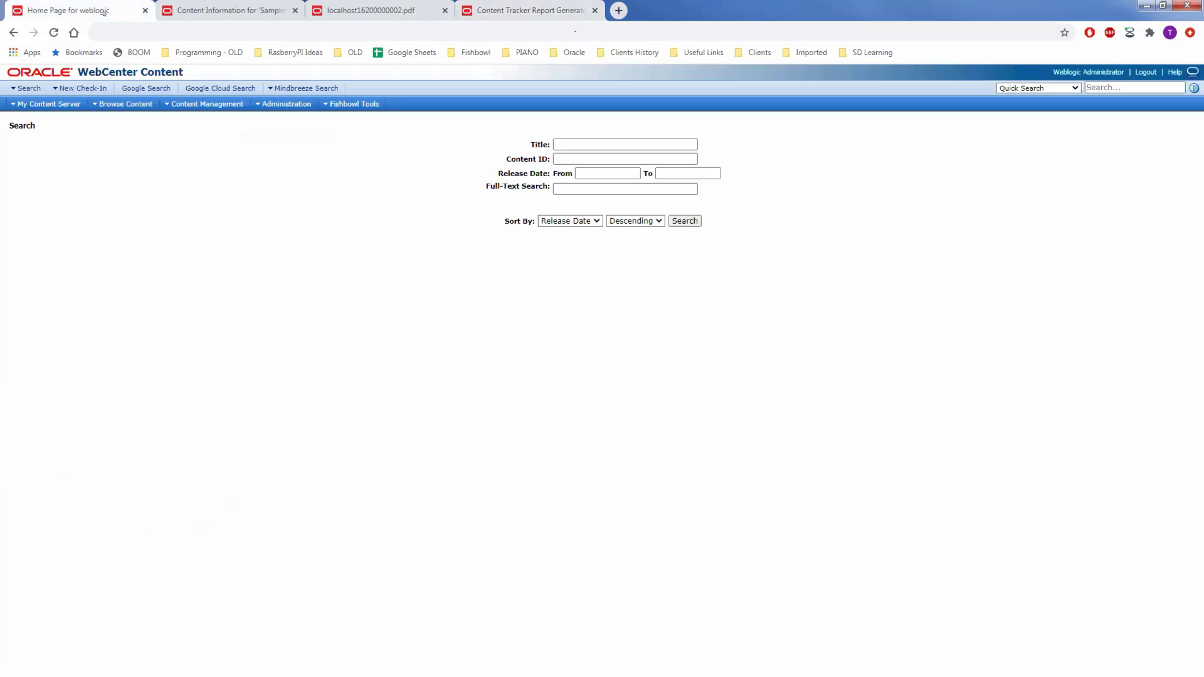
left_click(276, 105)
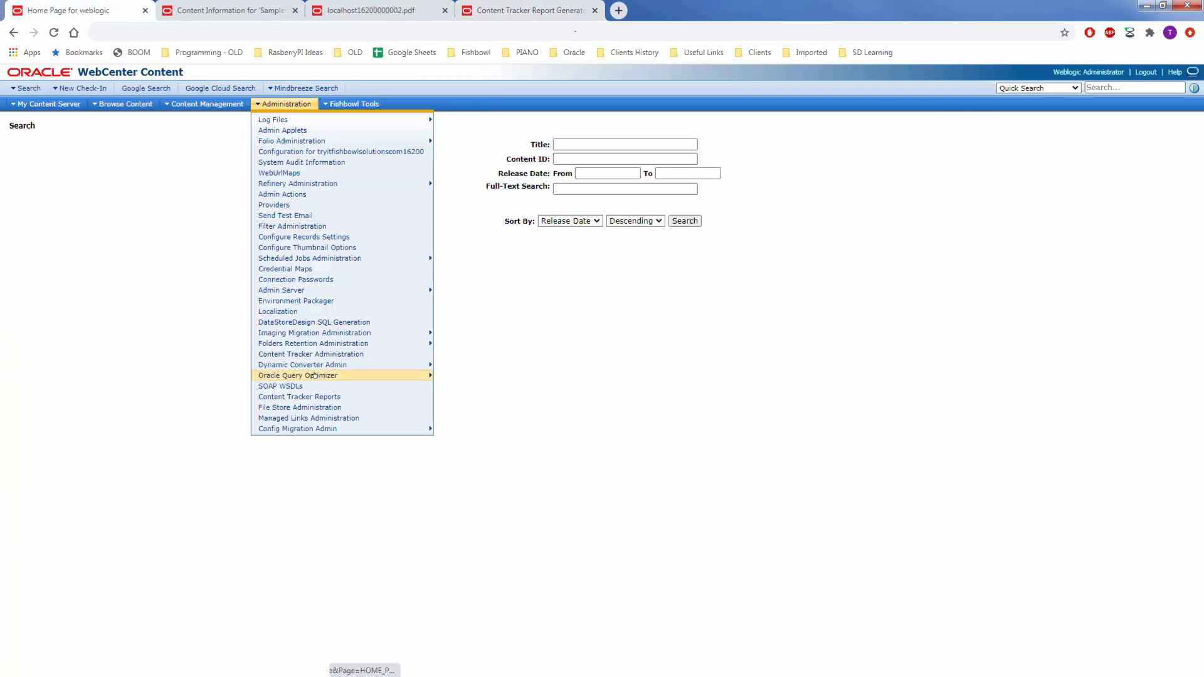
left_click(321, 397)
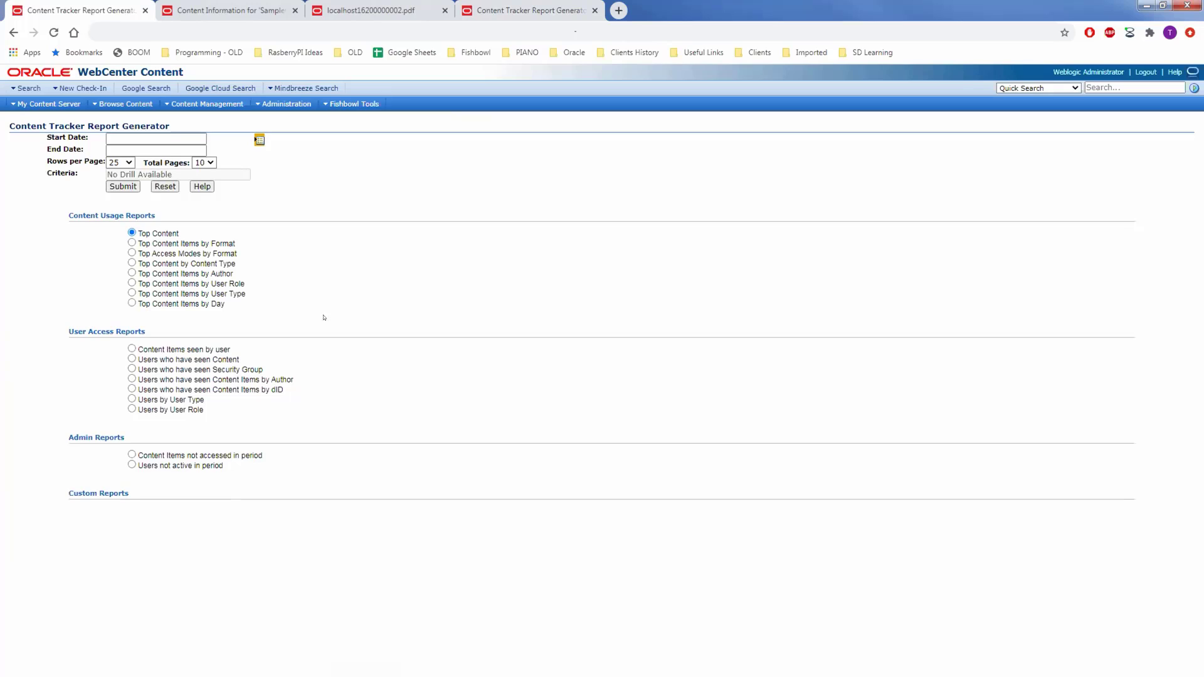
Run Top Content for the latest week (10/22/2020–10/29/2020), noting Emergency Response Manual's 6 accesses, then go back.
left_click(257, 140)
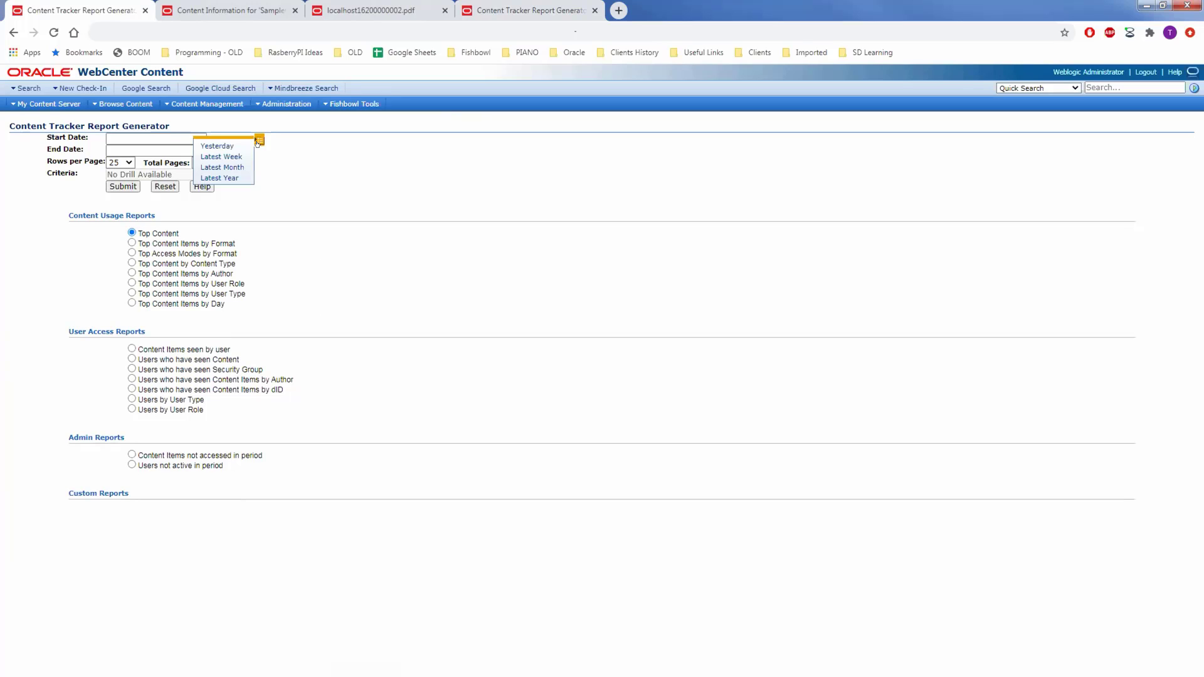
left_click(225, 157)
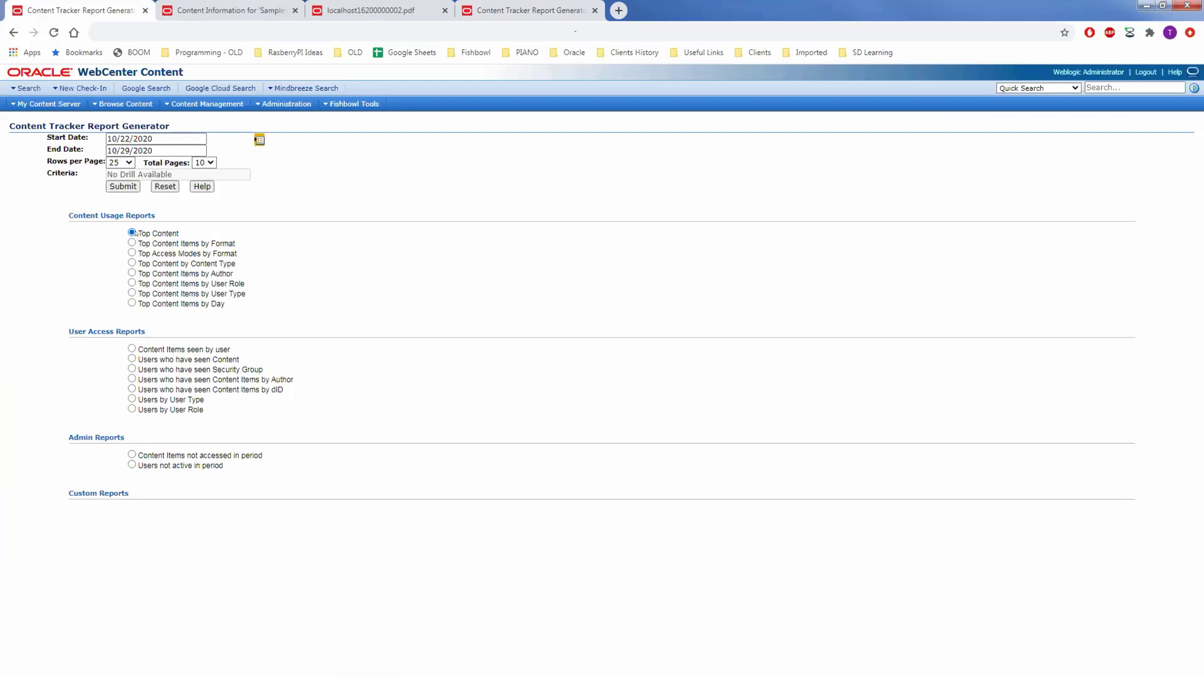
left_click(122, 186)
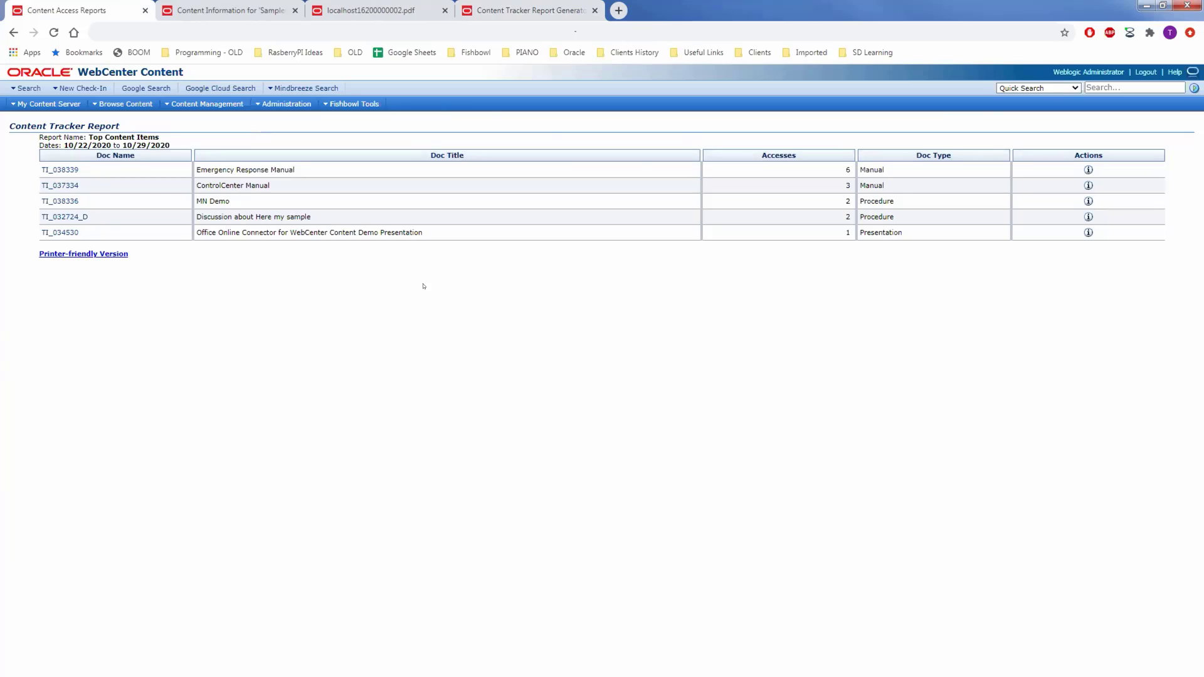
double_click(848, 168)
left_click_drag(294, 170, 194, 166)
key("alt+Left")
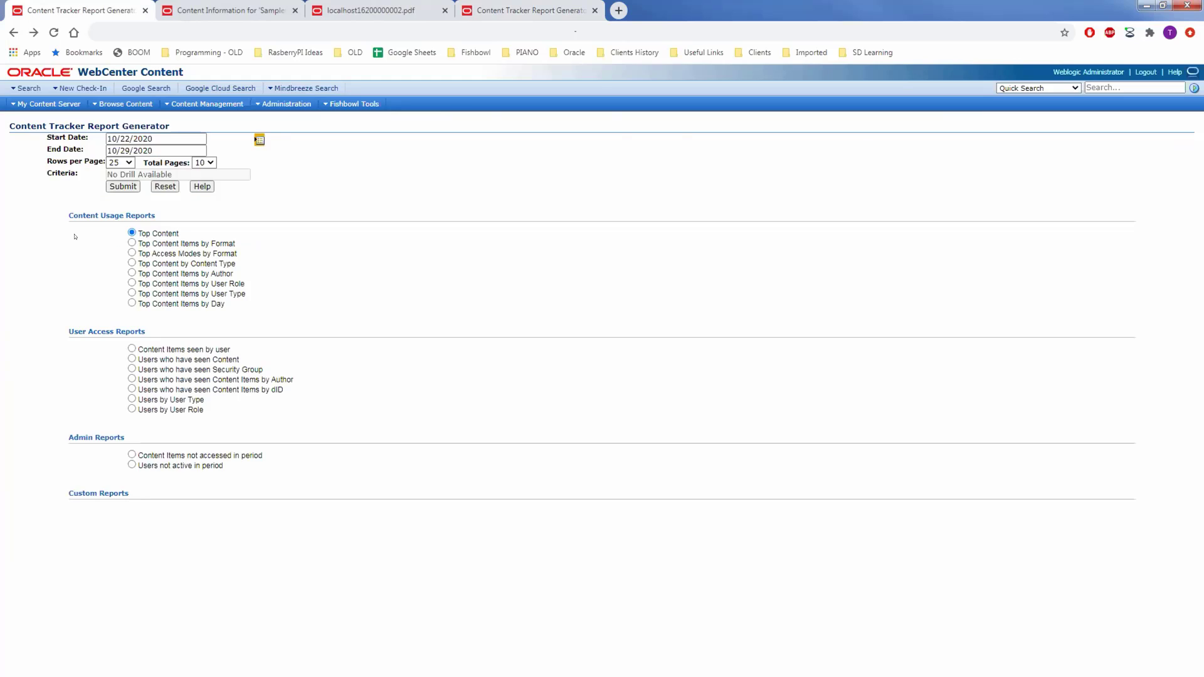
Try Top Content by Content Type and Top Content Items by User Role, settling on Users who have seen Content.
left_click(132, 263)
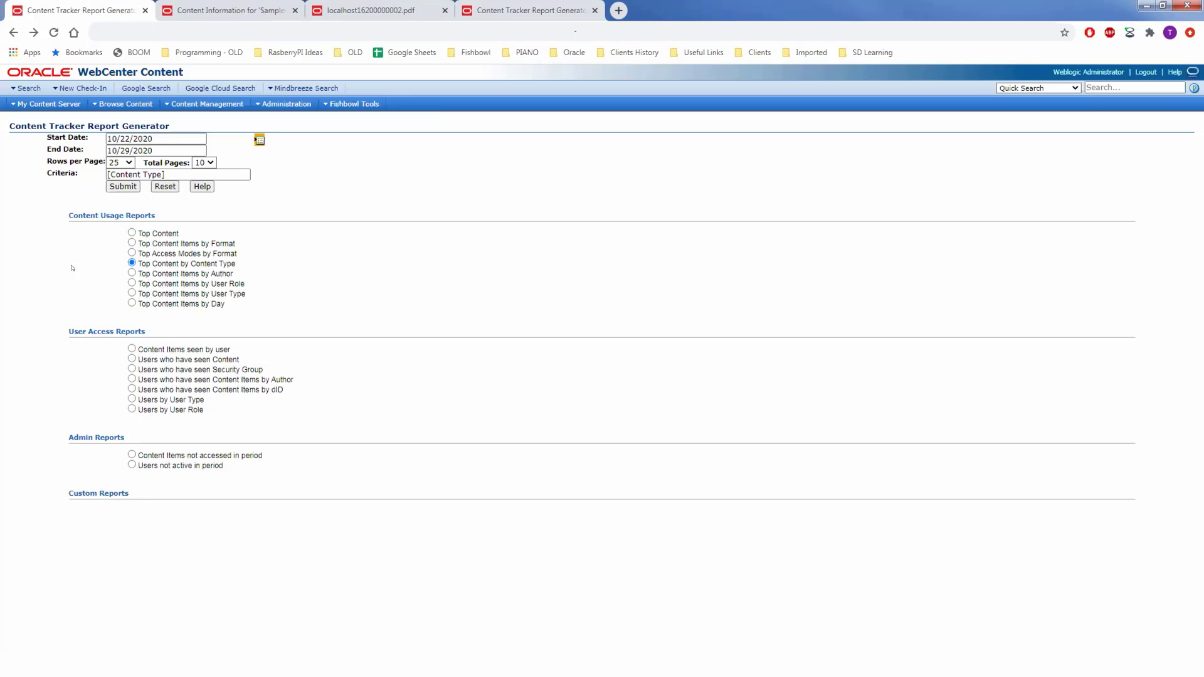
left_click(132, 283)
left_click(132, 359)
left_click(243, 8)
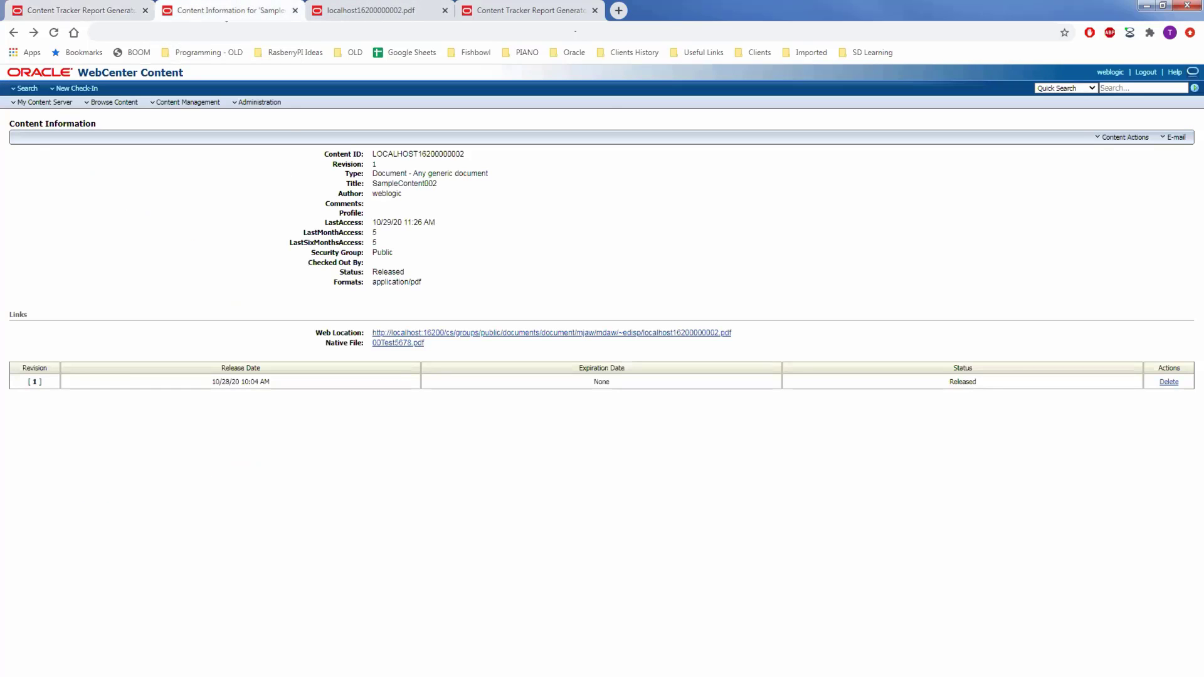
left_click(53, 32)
left_click(1123, 137)
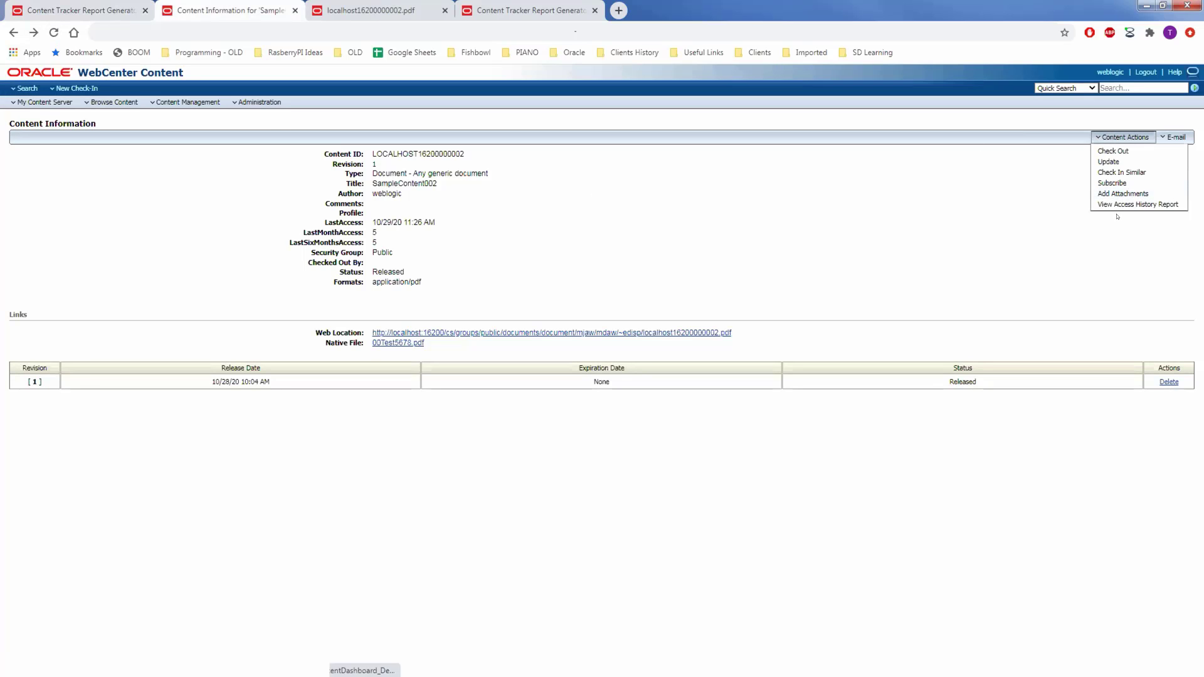
left_click(1128, 205)
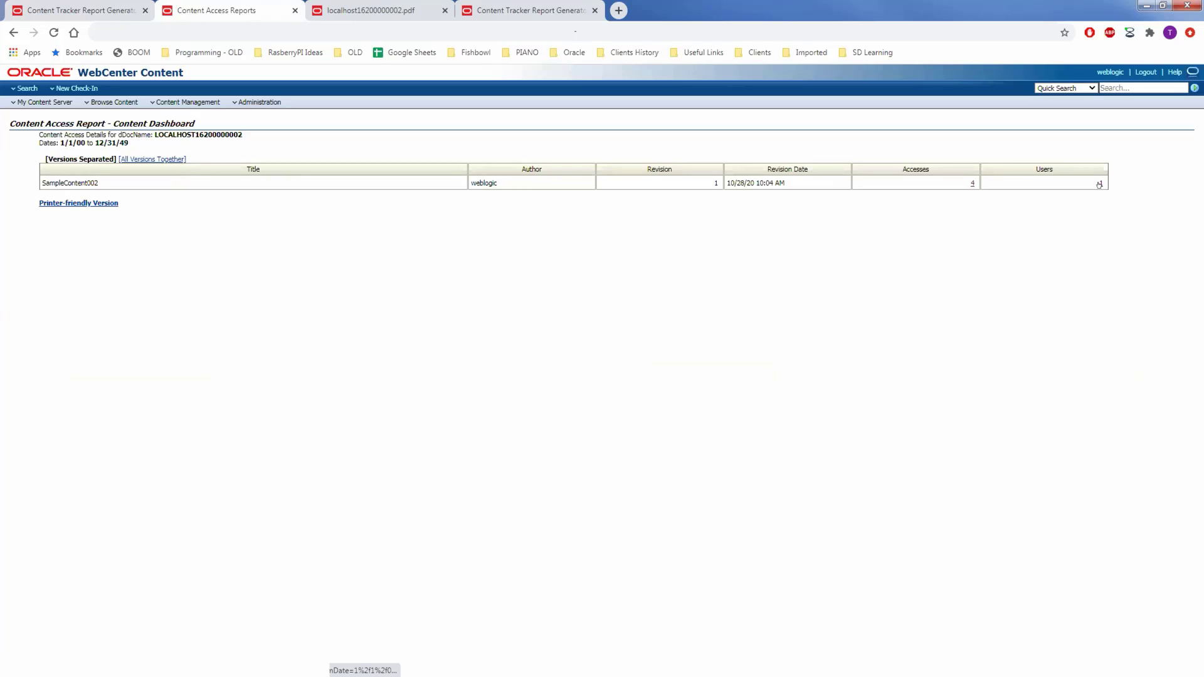
left_click(970, 184)
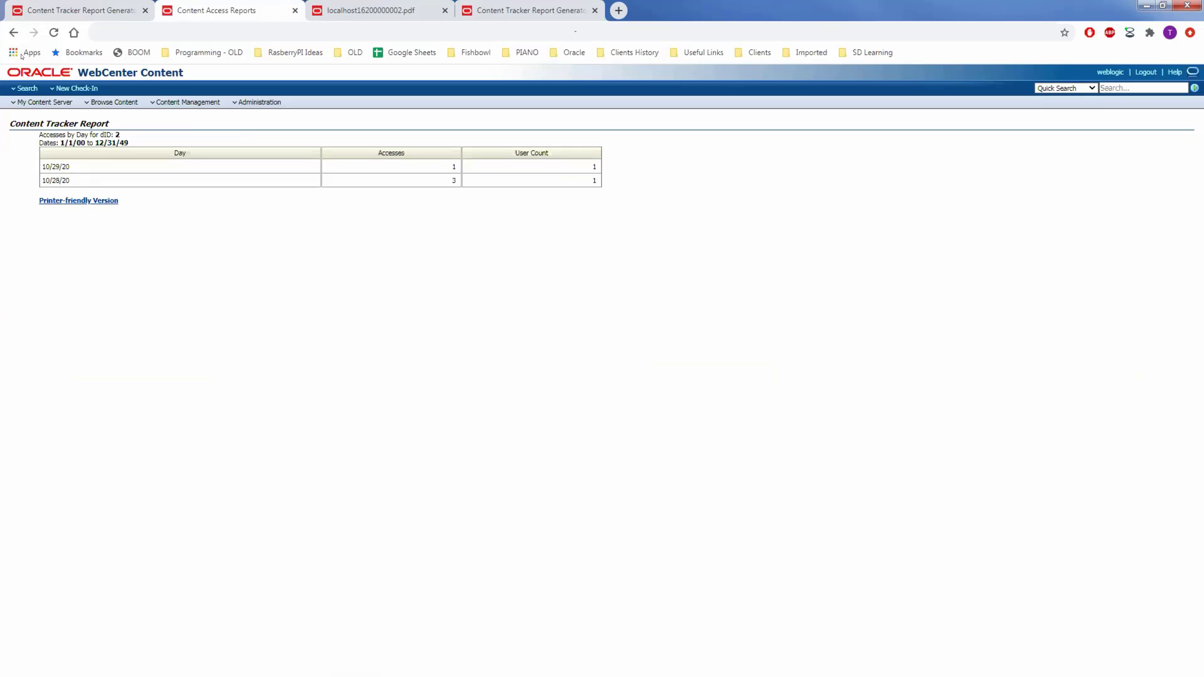
left_click(13, 32)
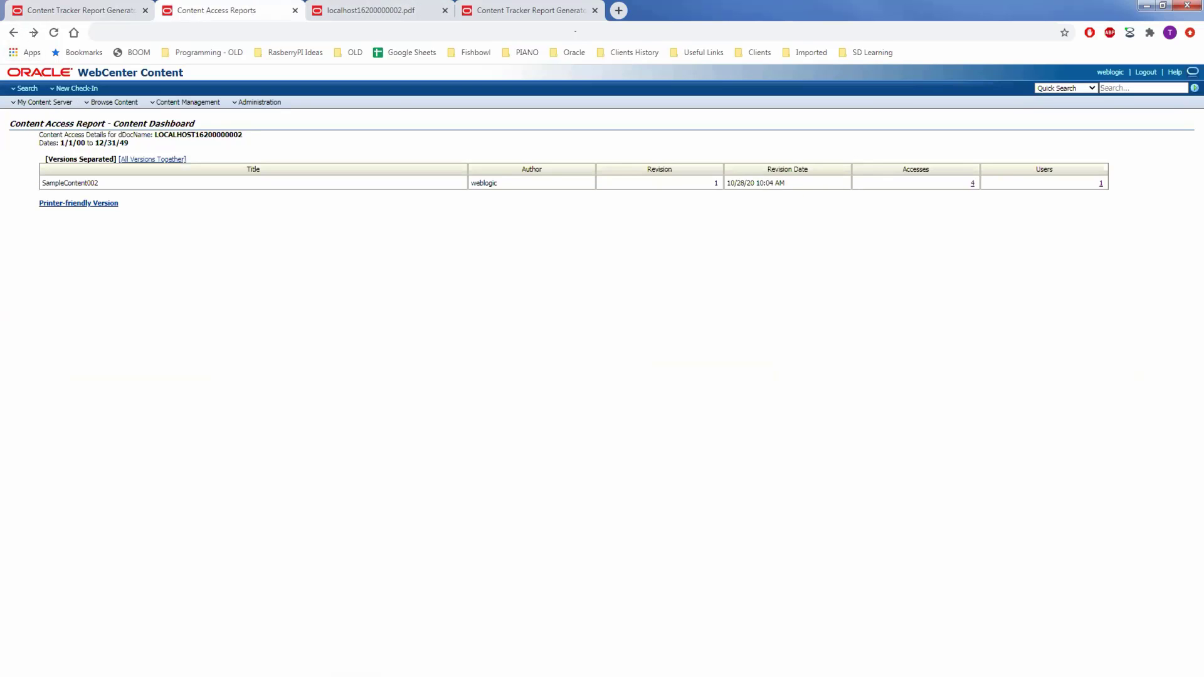
left_click(13, 32)
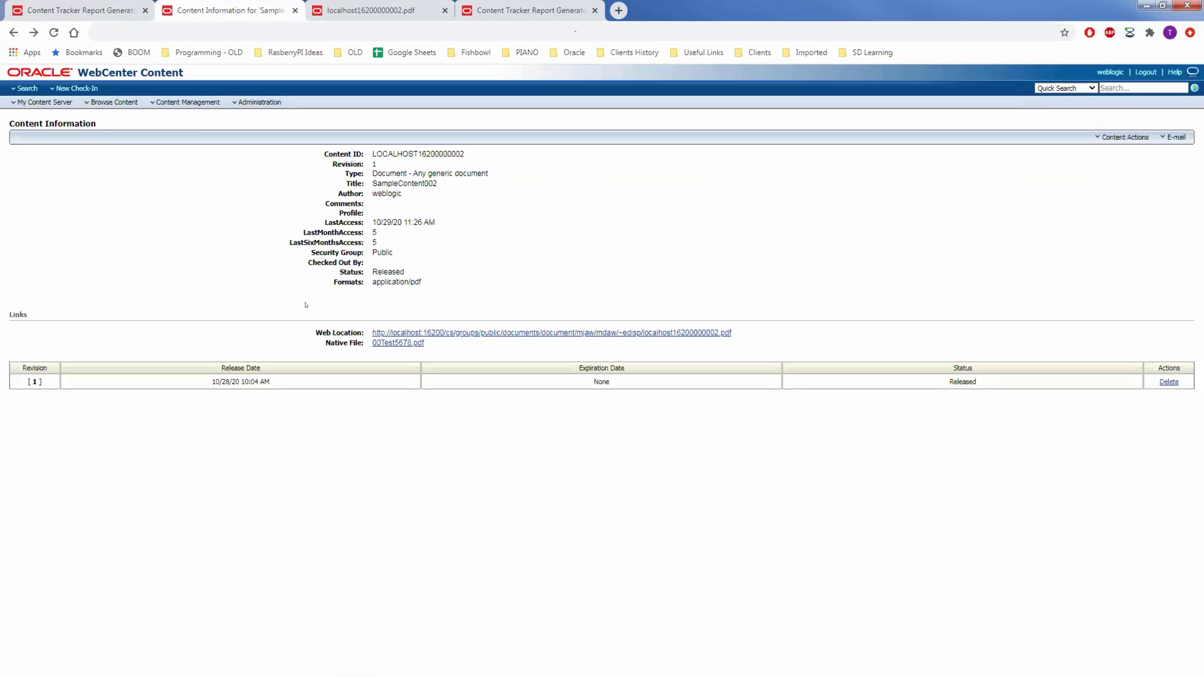
Download the native PDF, reopen SampleContent002's access history report, and return to it after viewing the PDF.
left_click(384, 343)
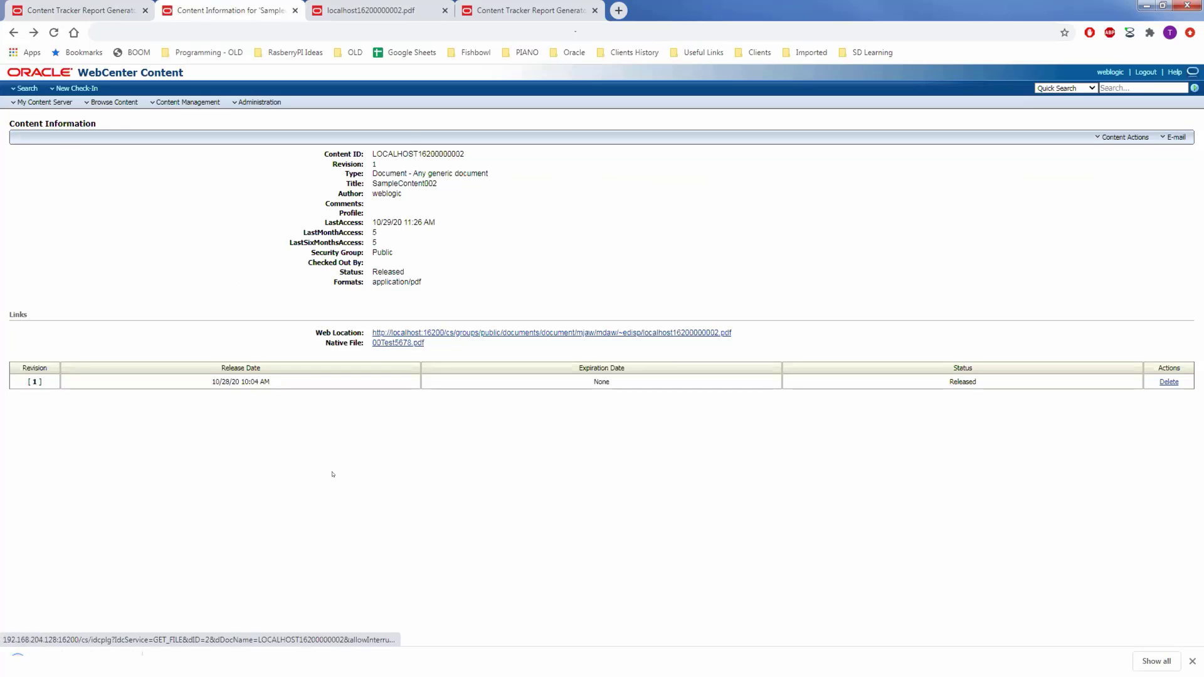
left_click(1124, 137)
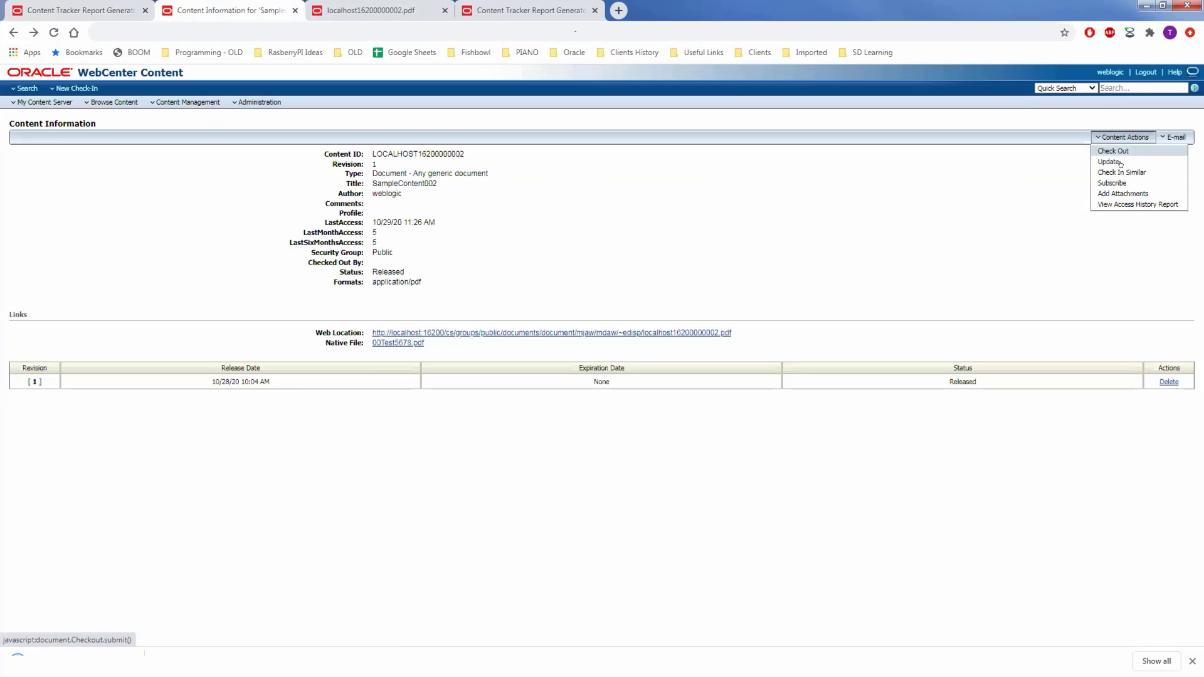
left_click(1129, 204)
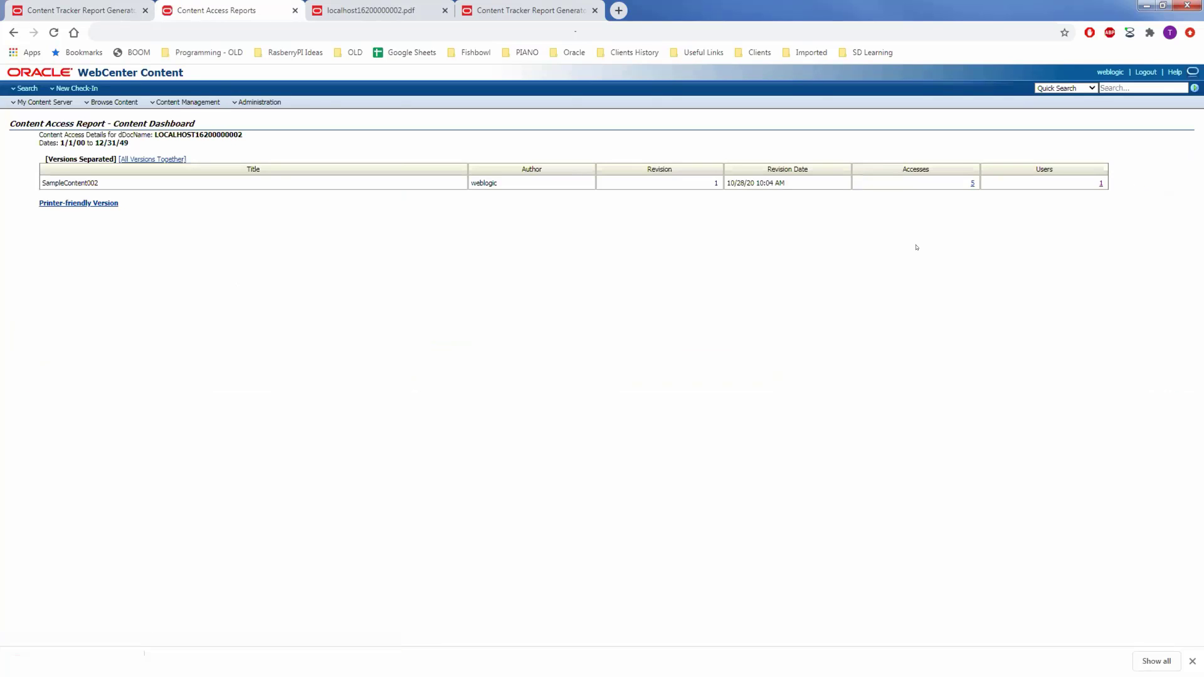
left_click(375, 11)
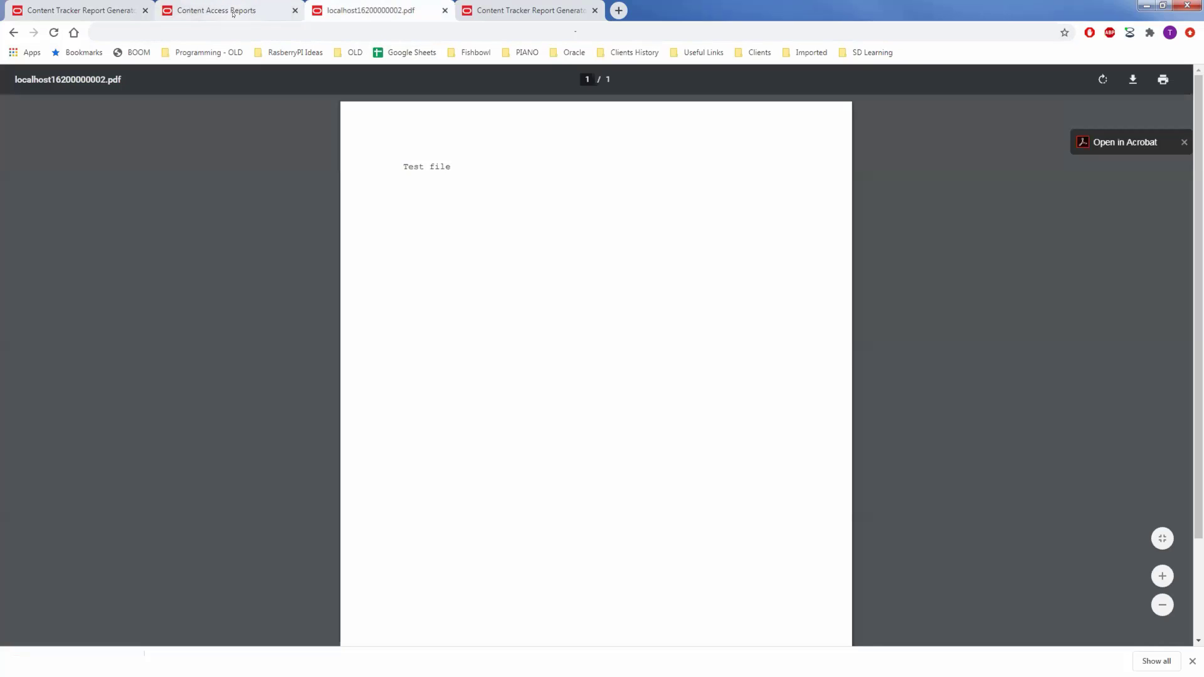
left_click(232, 12)
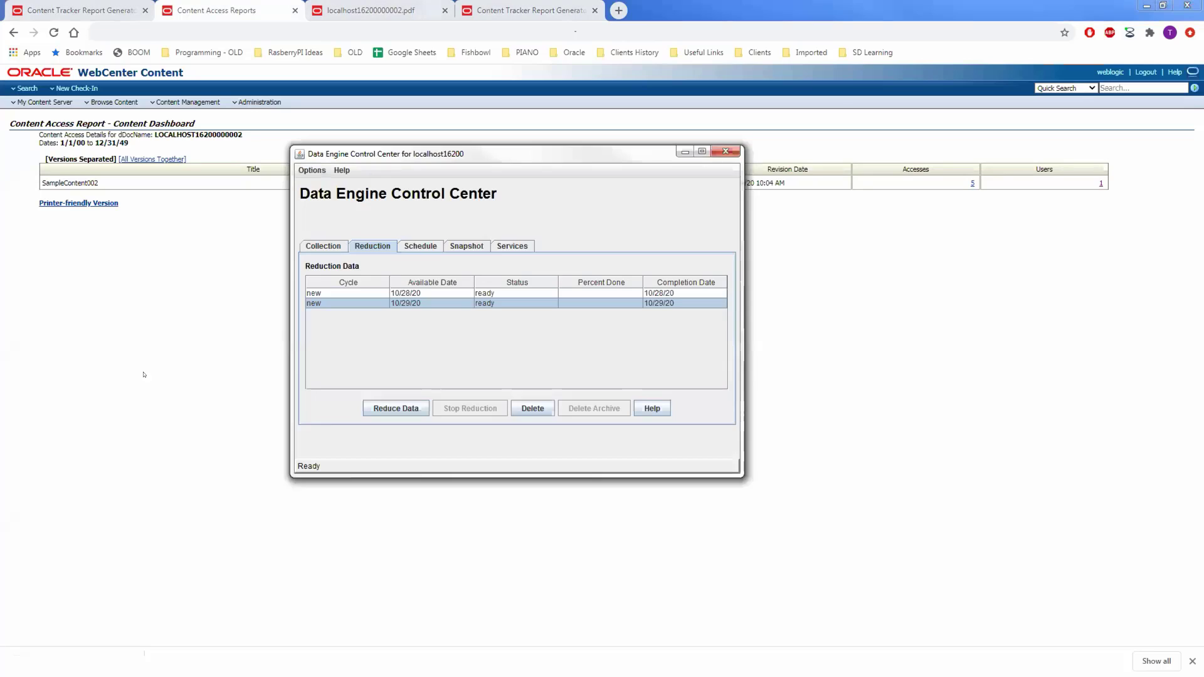
Reduce the data for the 10/29/20 cycle in the Data Engine Control Center's Reduction tab, confirming Yes.
left_click(407, 304)
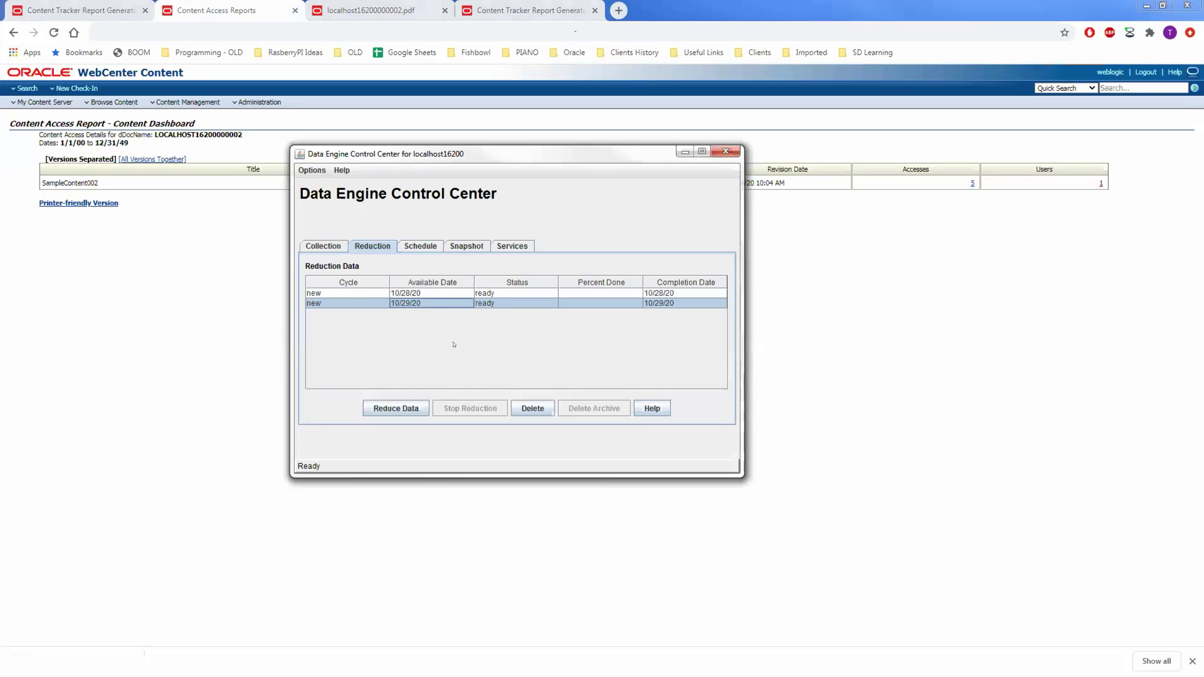
left_click(404, 408)
left_click(503, 337)
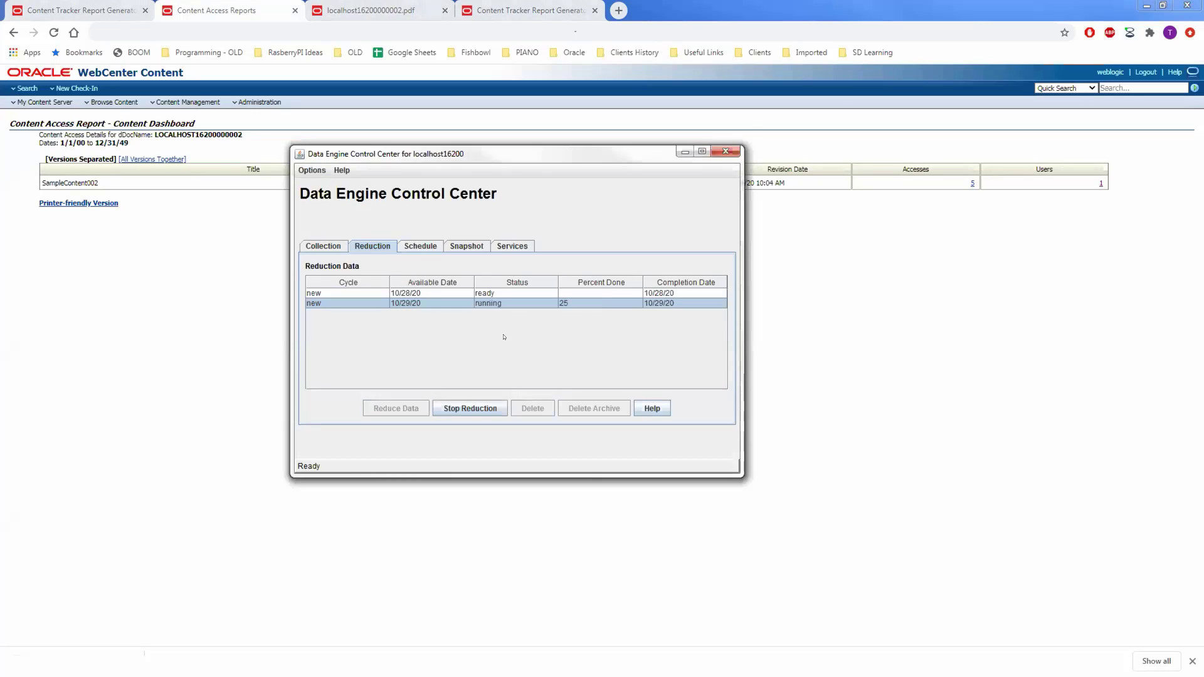
Refresh the content access report and check its updated Accesses count.
left_click(827, 325)
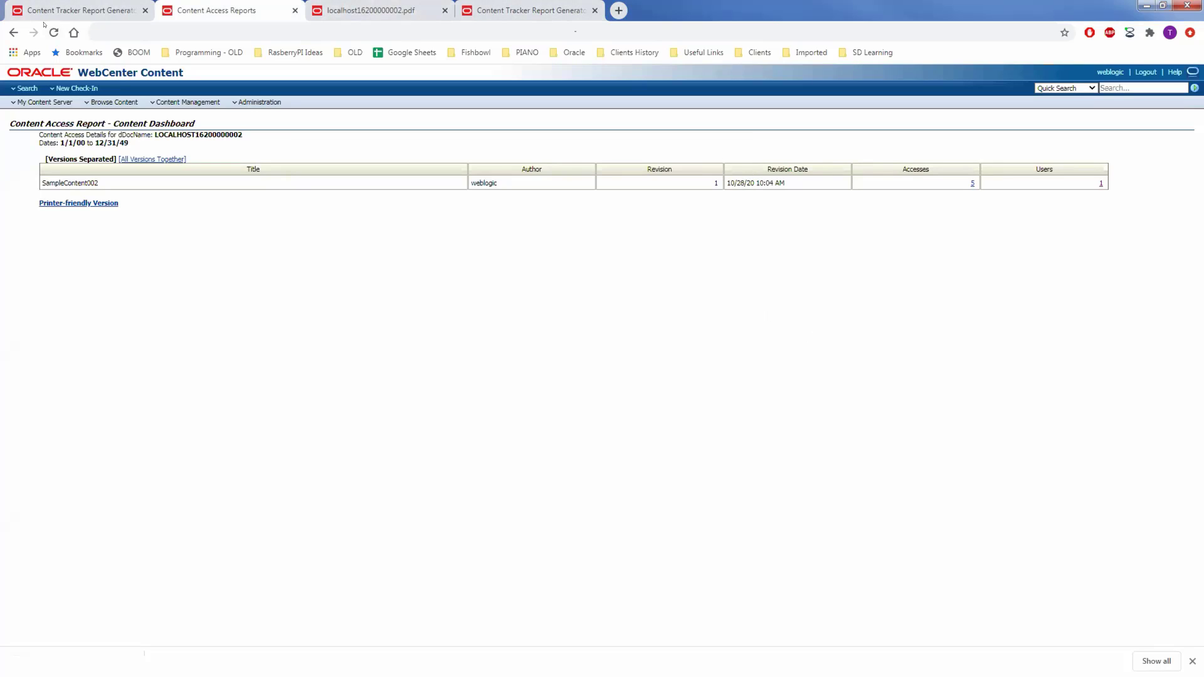
left_click(54, 32)
left_click_drag(964, 183, 977, 183)
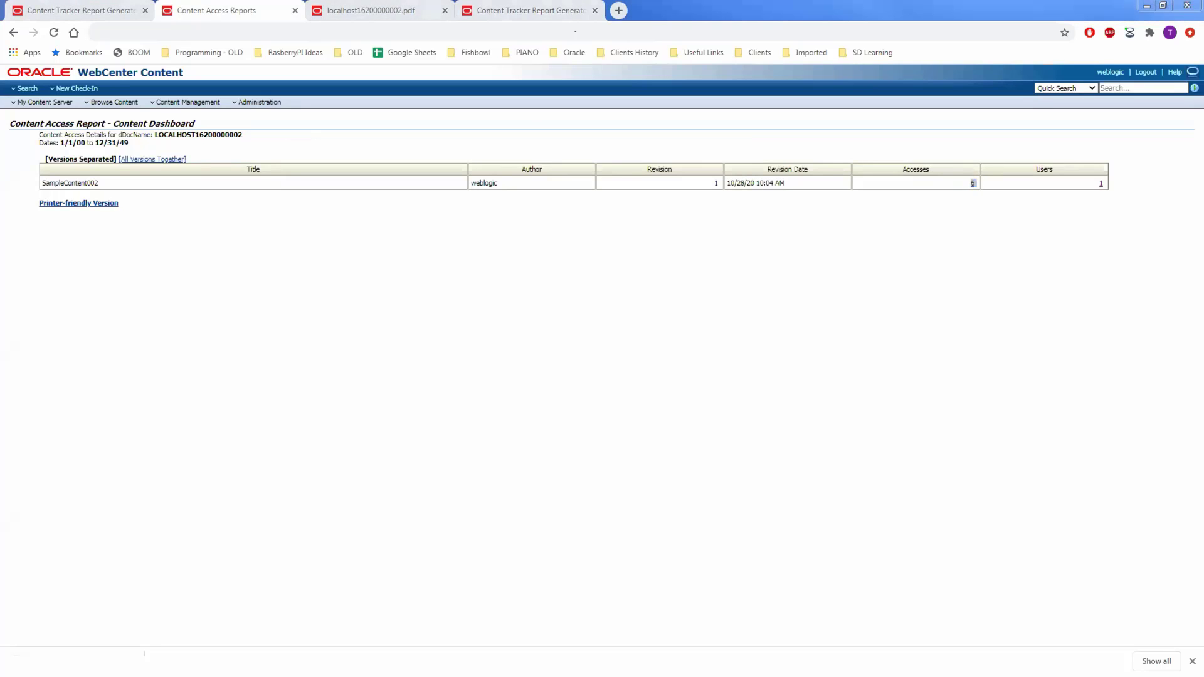
From the Report Generator tab, open Fishbowl Tools > System Metrics > Document History Report.
left_click(82, 10)
left_click(352, 104)
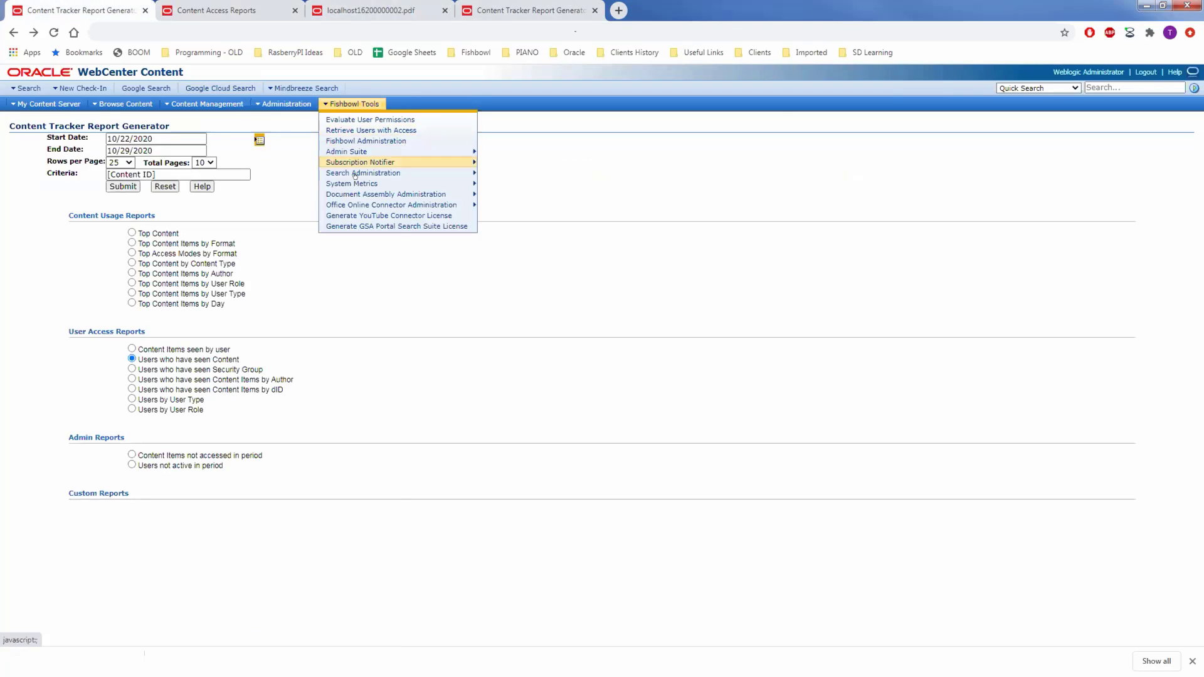
mouse_move(394, 185)
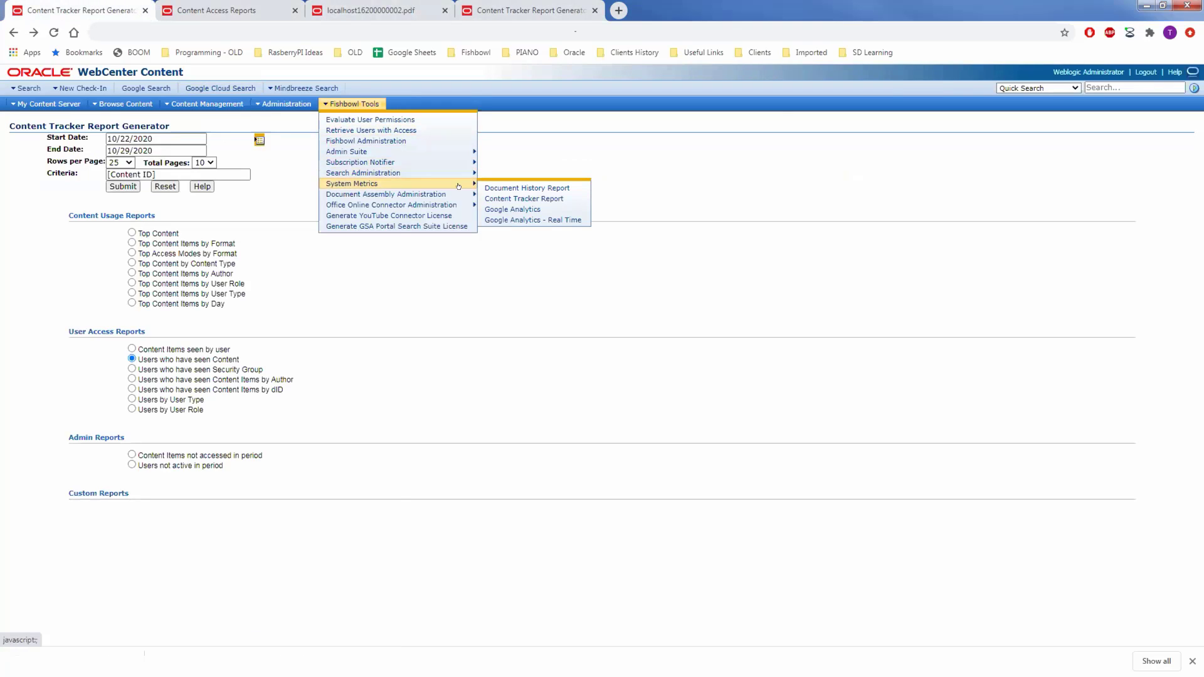
left_click(516, 188)
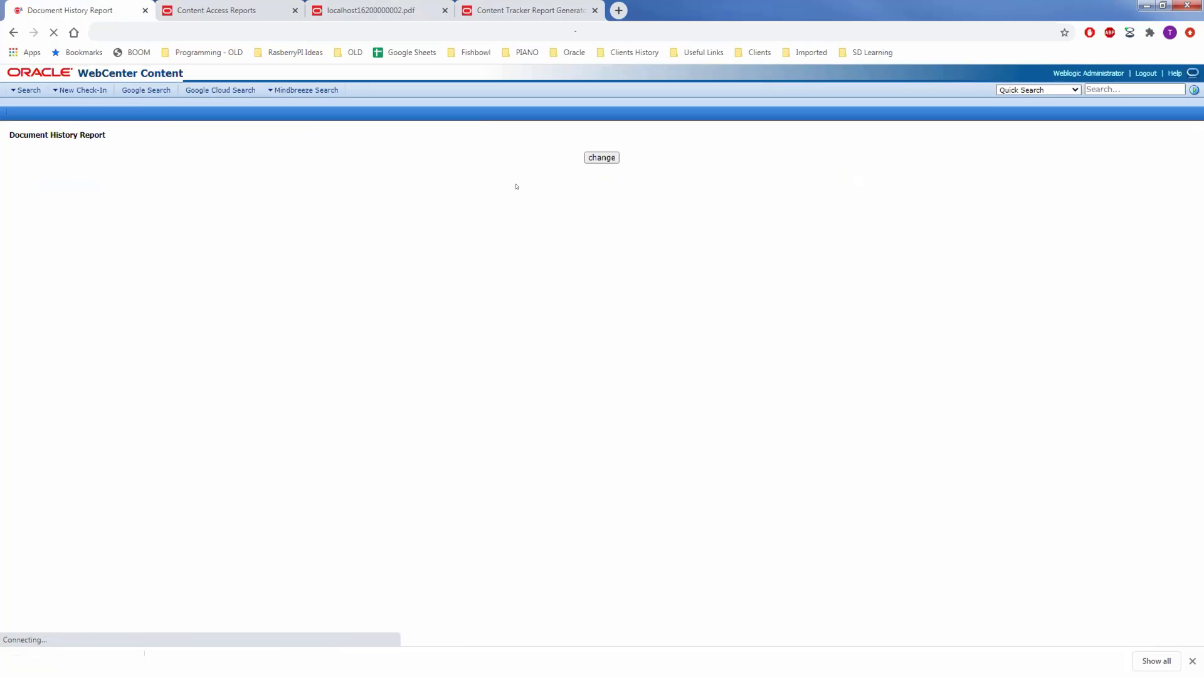
Start the Document History chart's ActionDate range at 2019-09-27 and read the chart's peak values.
left_click_drag(567, 156, 656, 156)
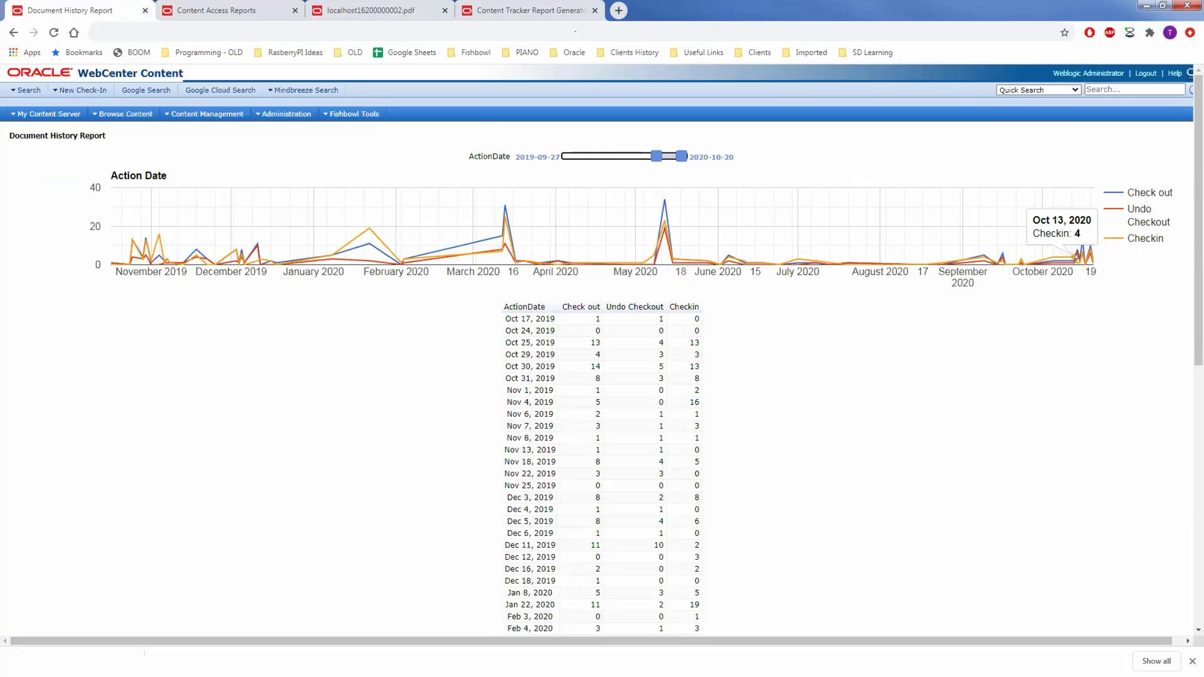
mouse_move(1068, 255)
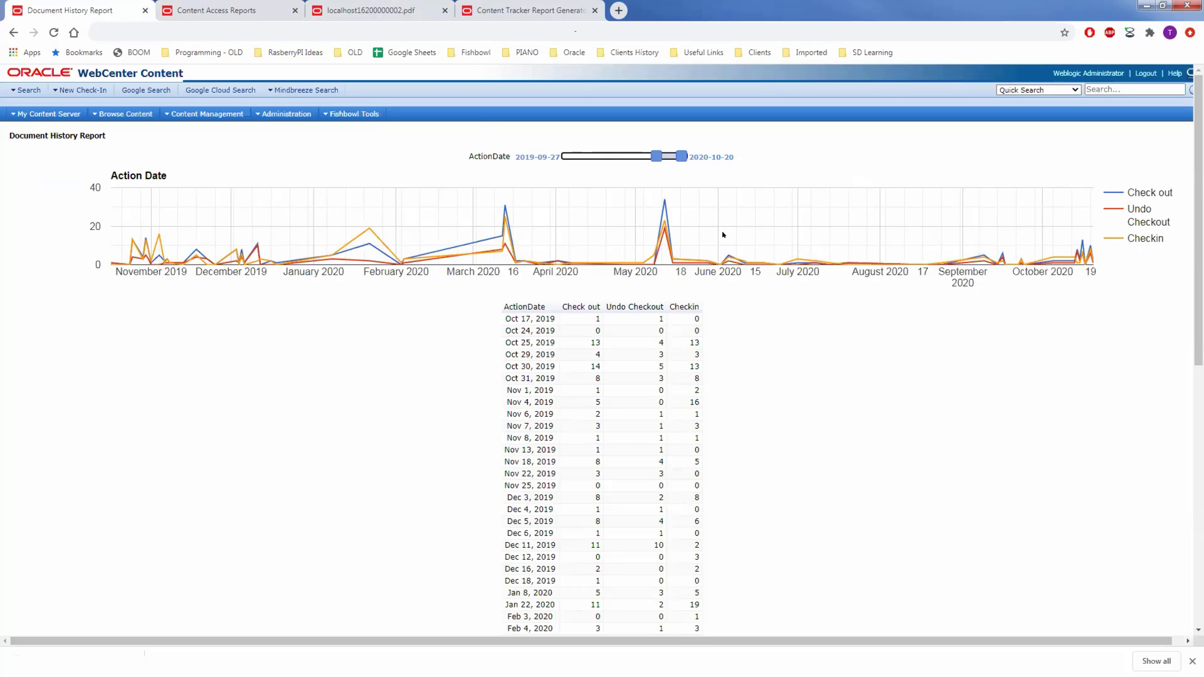
mouse_move(663, 204)
Open the Content Tracker Access Report starting at 2020-09-12, then switch to Google Analytics.
mouse_move(338, 116)
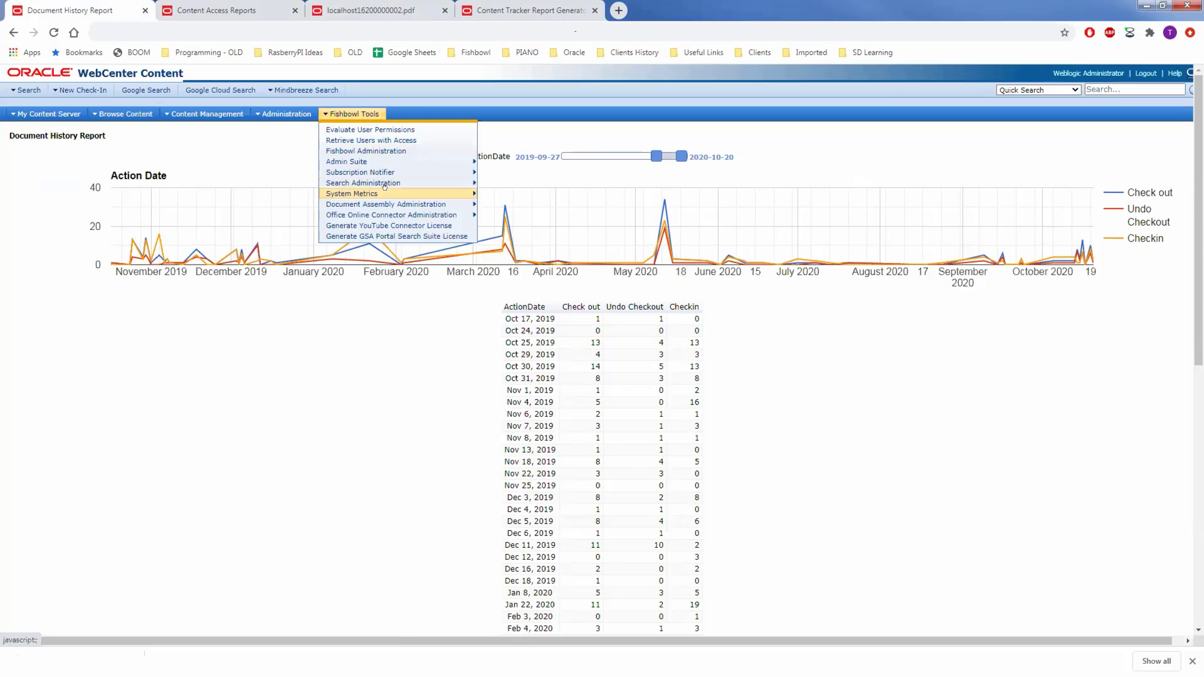
mouse_move(388, 189)
left_click(515, 209)
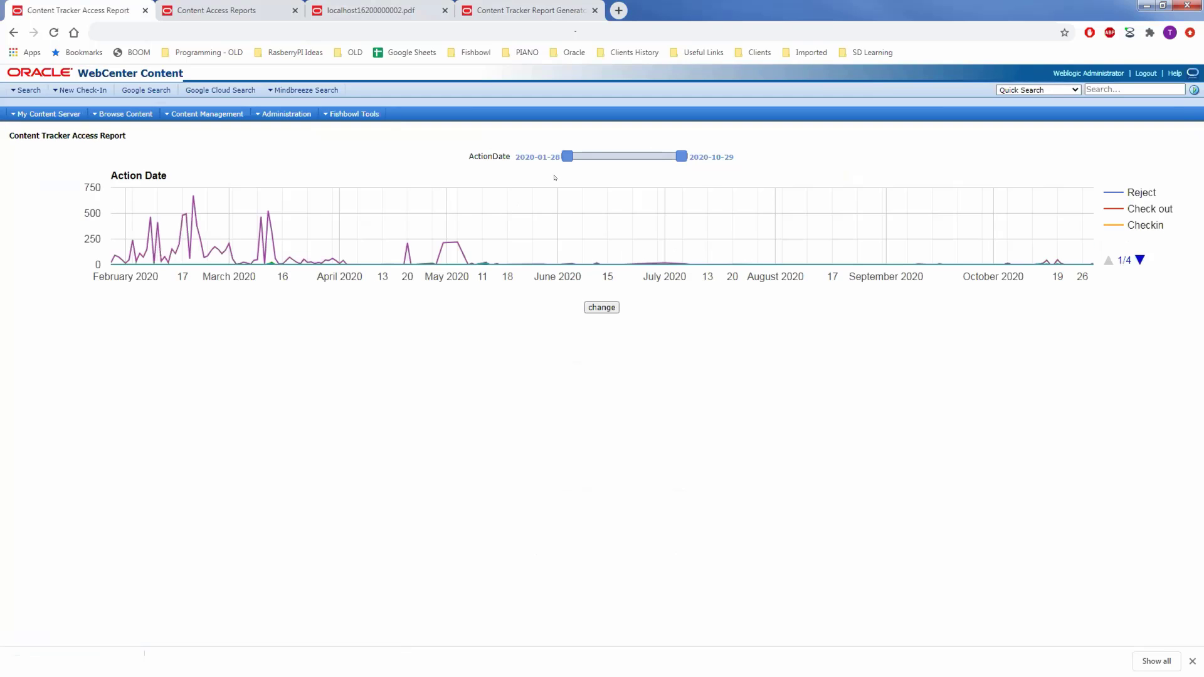
left_click_drag(597, 156, 662, 156)
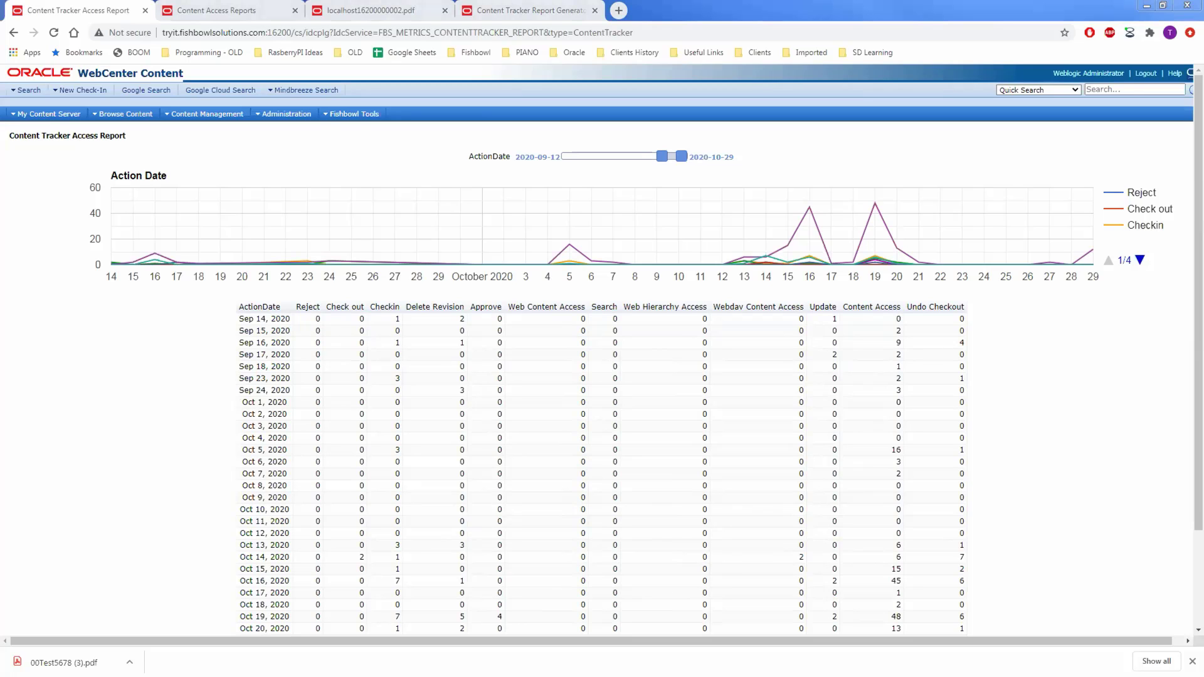
key("alt+Tab")
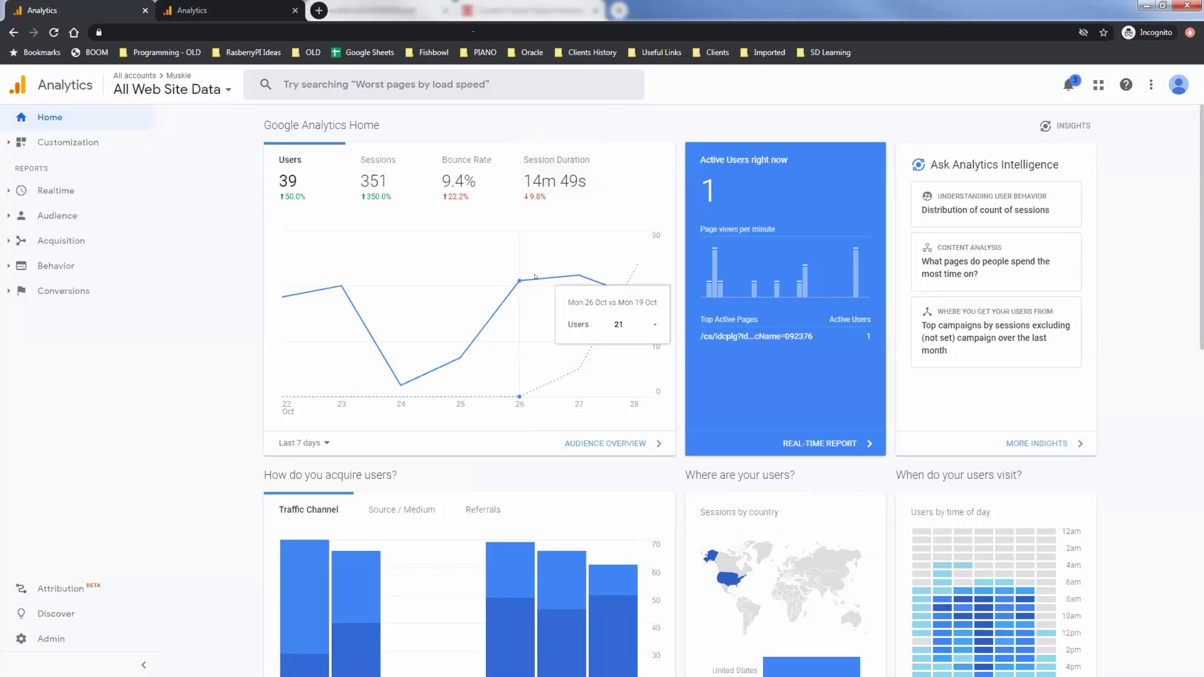
left_click(315, 440)
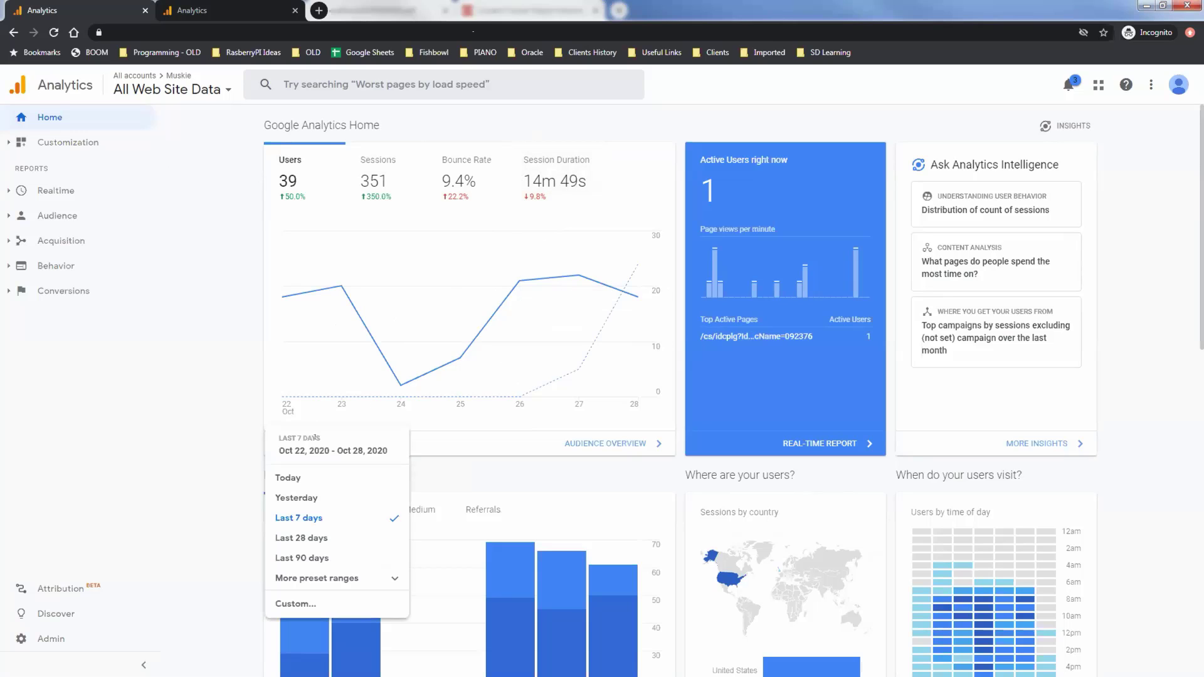
left_click(237, 426)
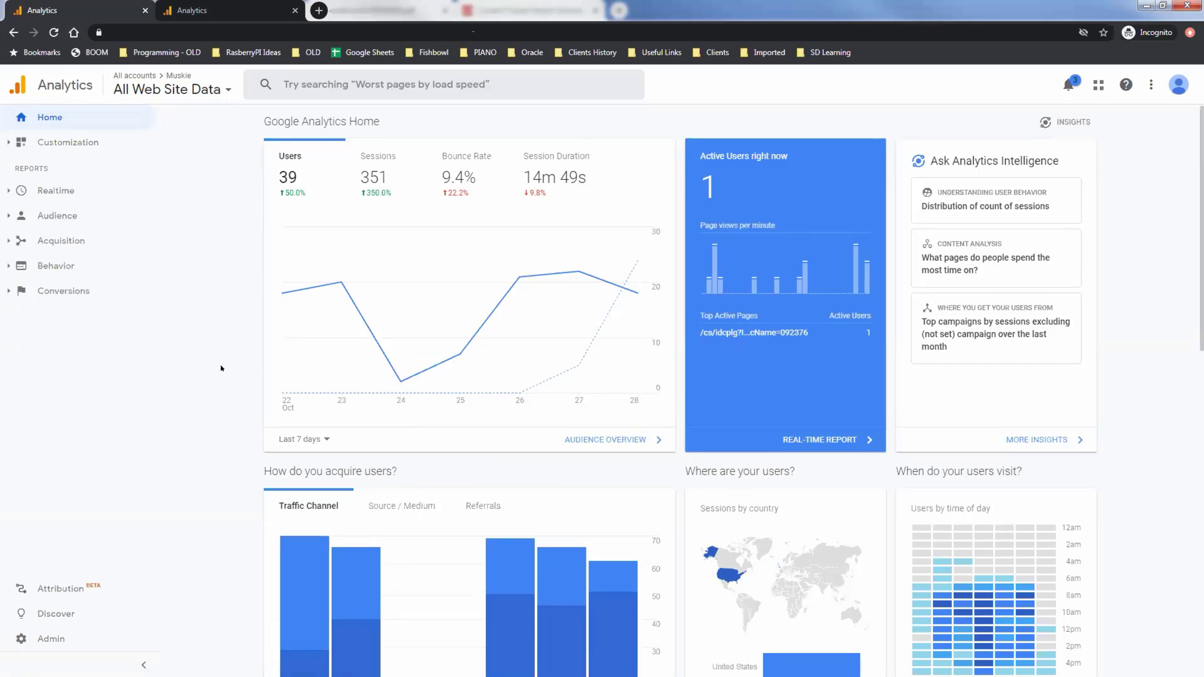
scroll(213, 374, "down", 3)
scroll(212, 374, "up", 1)
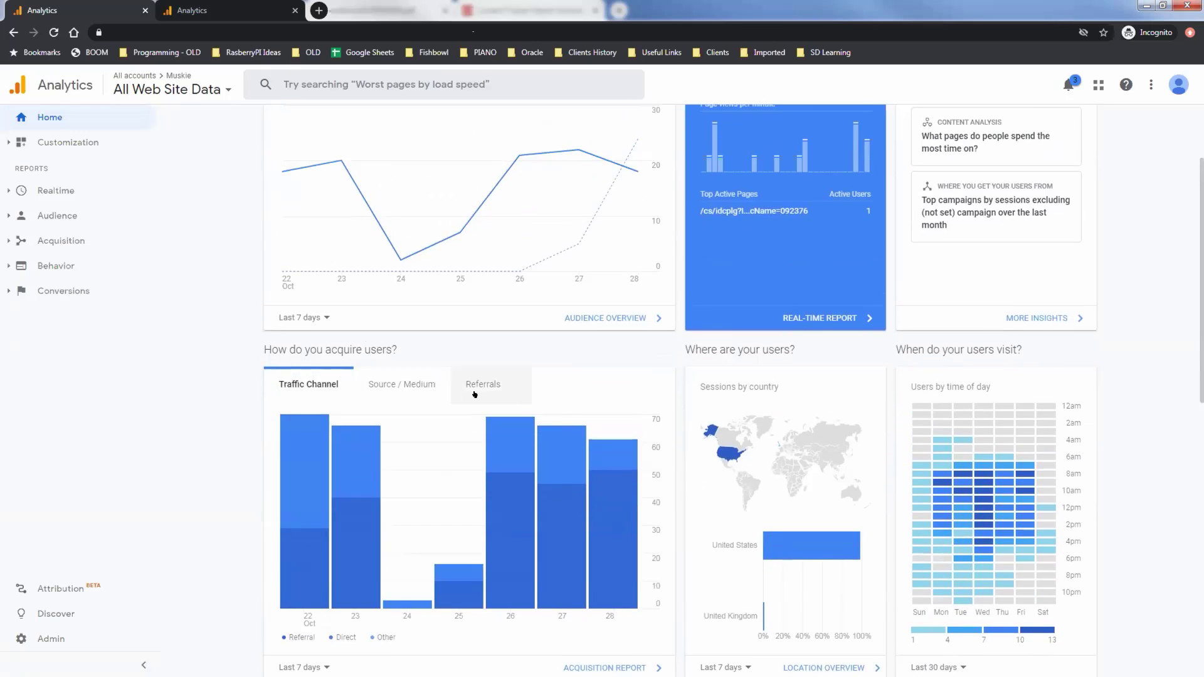
mouse_move(436, 434)
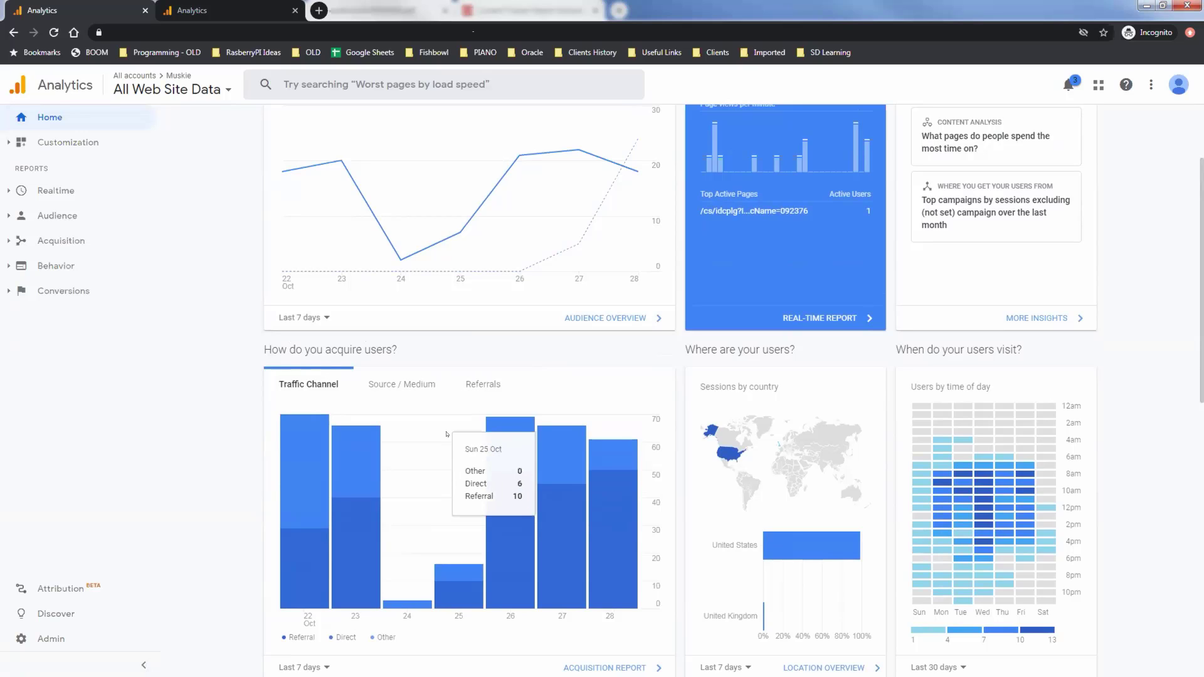
mouse_move(727, 457)
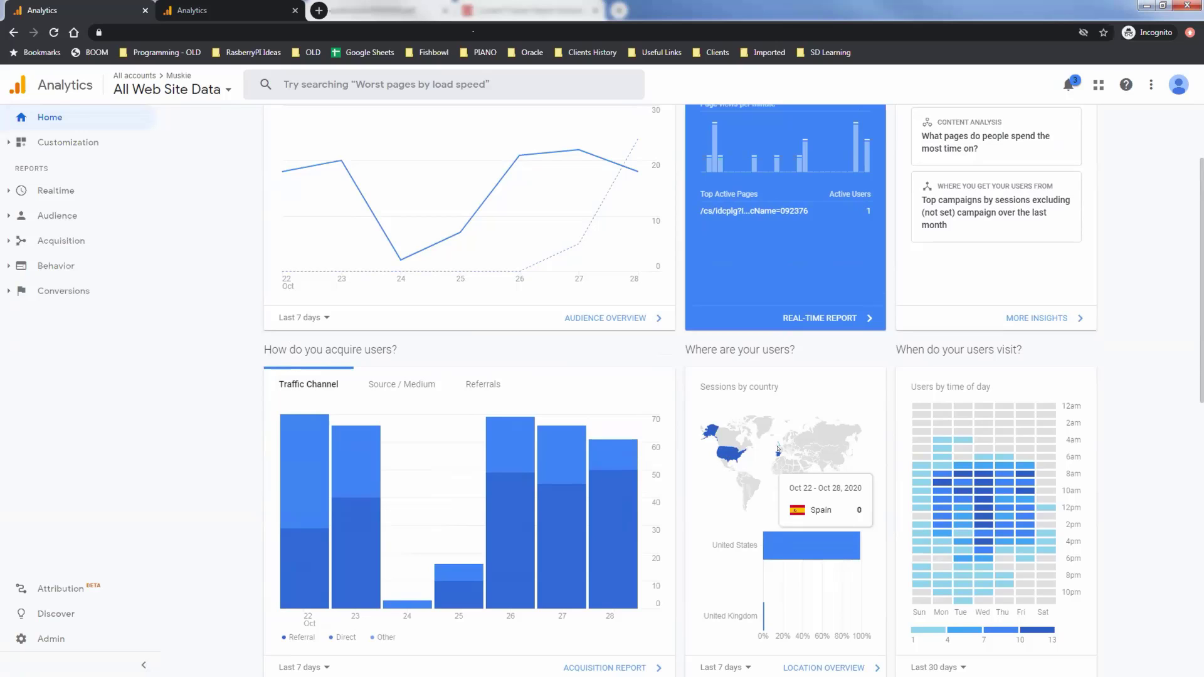
mouse_move(777, 446)
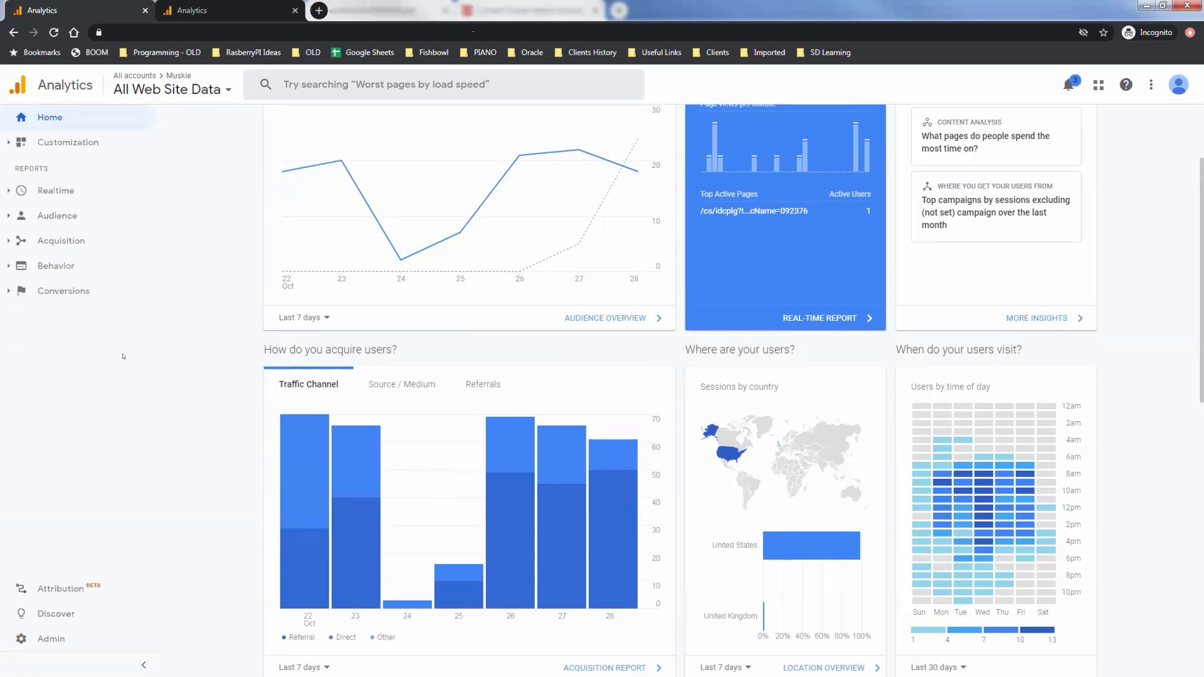
View the Realtime Overview report.
left_click(38, 196)
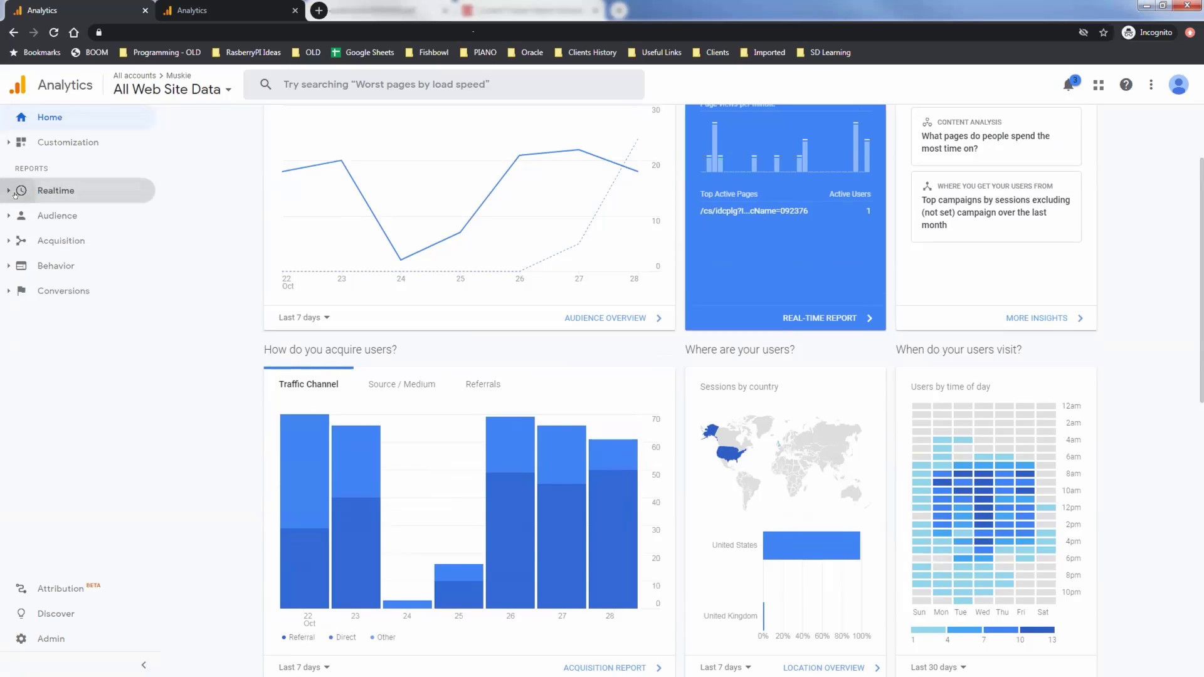
left_click(63, 213)
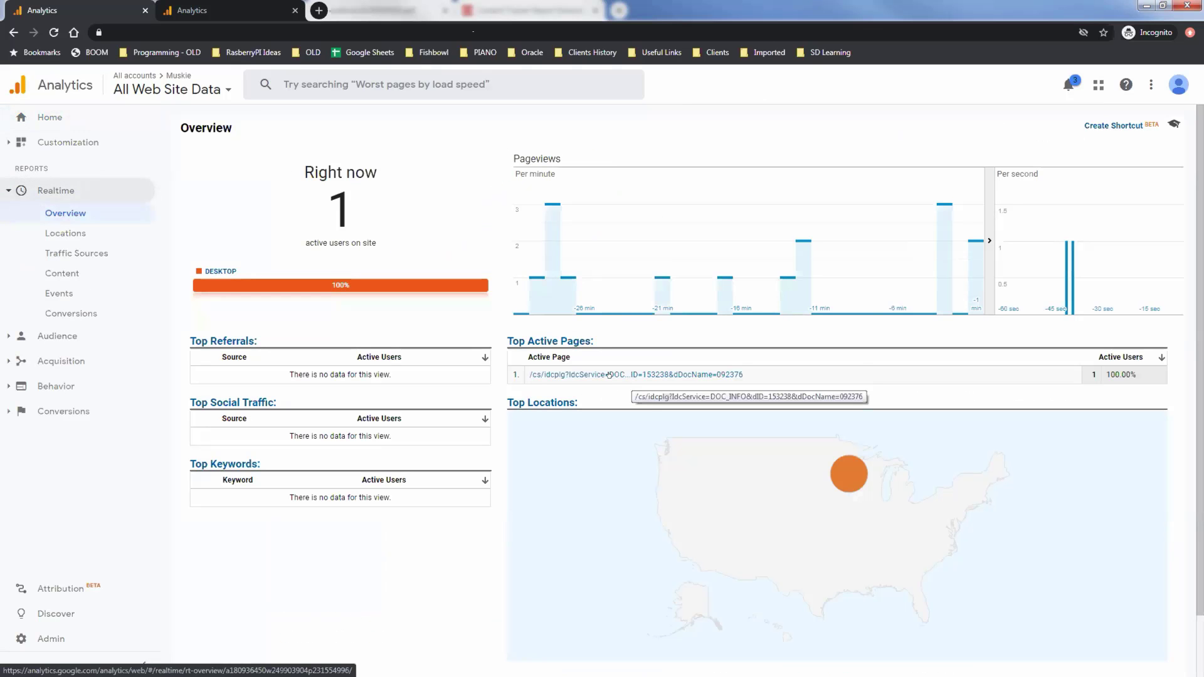
mouse_move(848, 476)
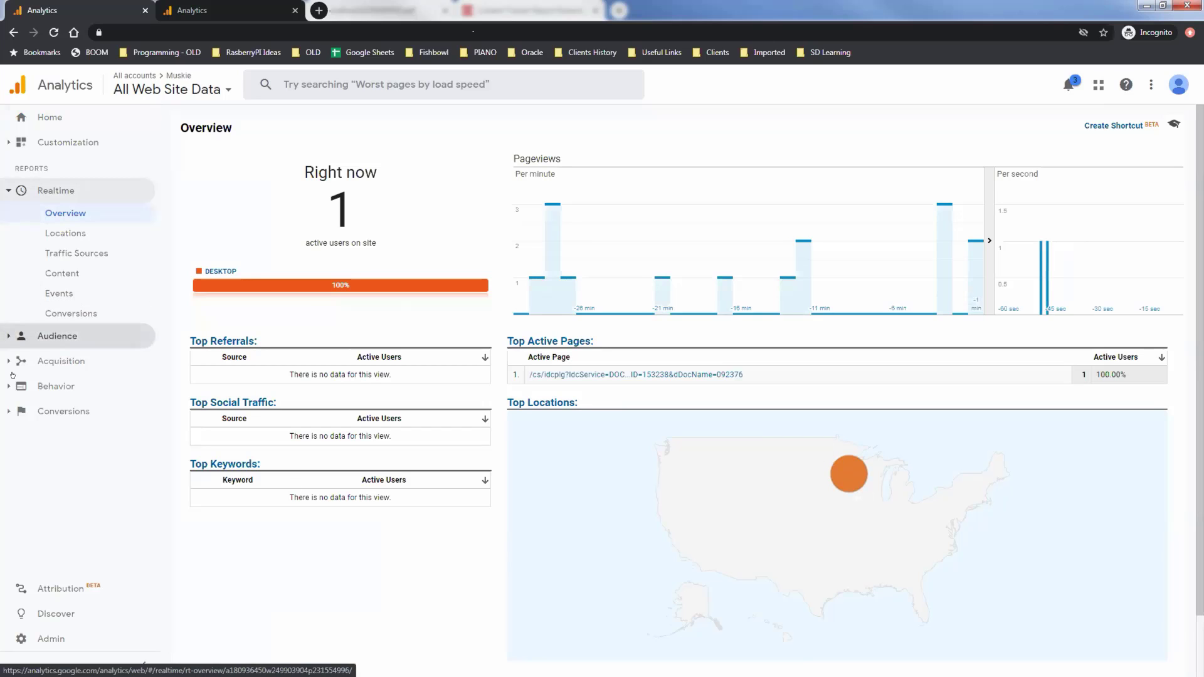
Open Acquisition > All Traffic > Referrals, showing mindbreeze.fishbowlsolutions.com with 15 users and 223 sessions.
left_click(14, 362)
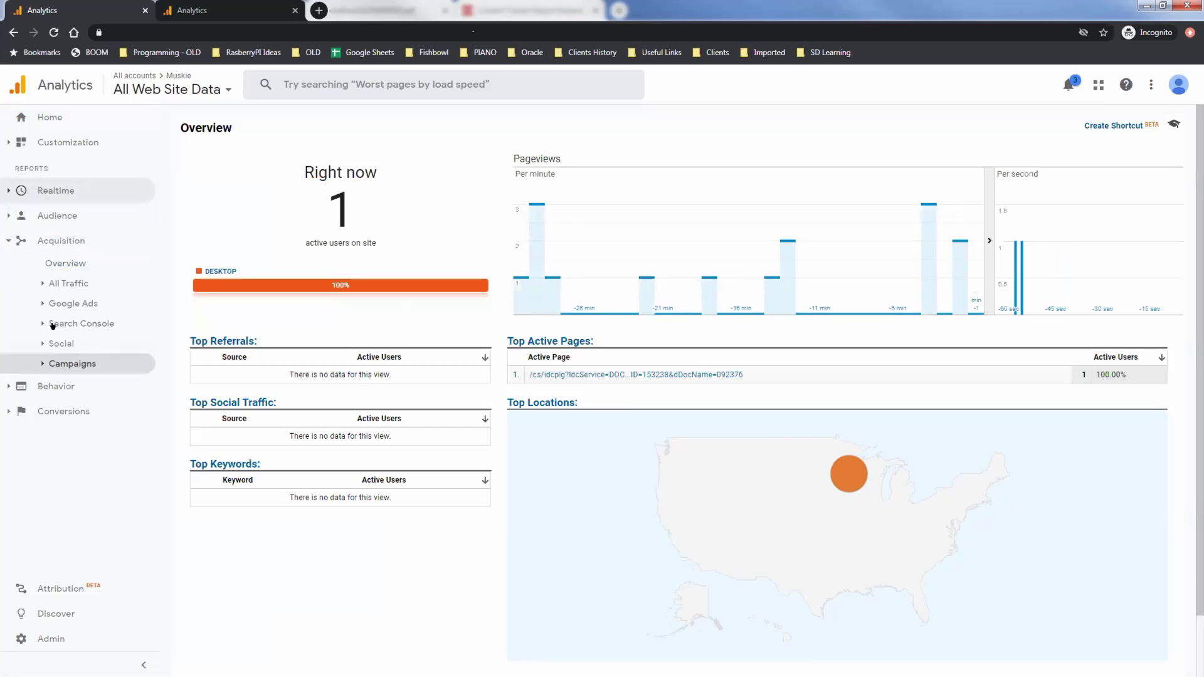
left_click(42, 284)
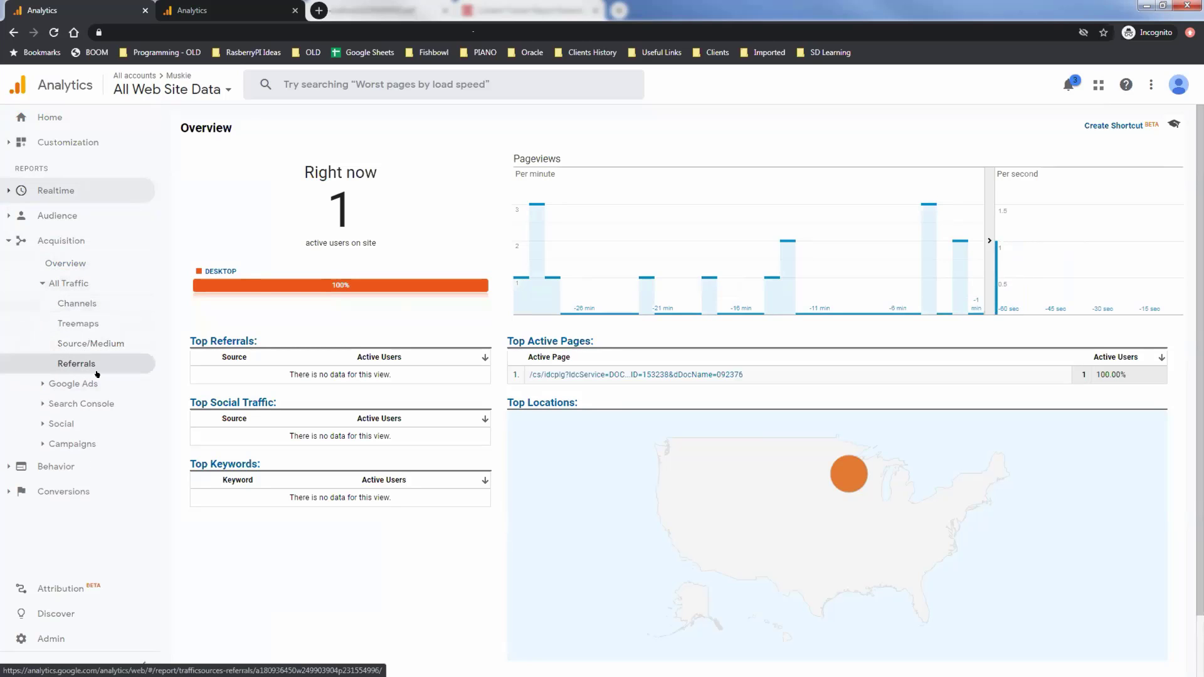
left_click(97, 370)
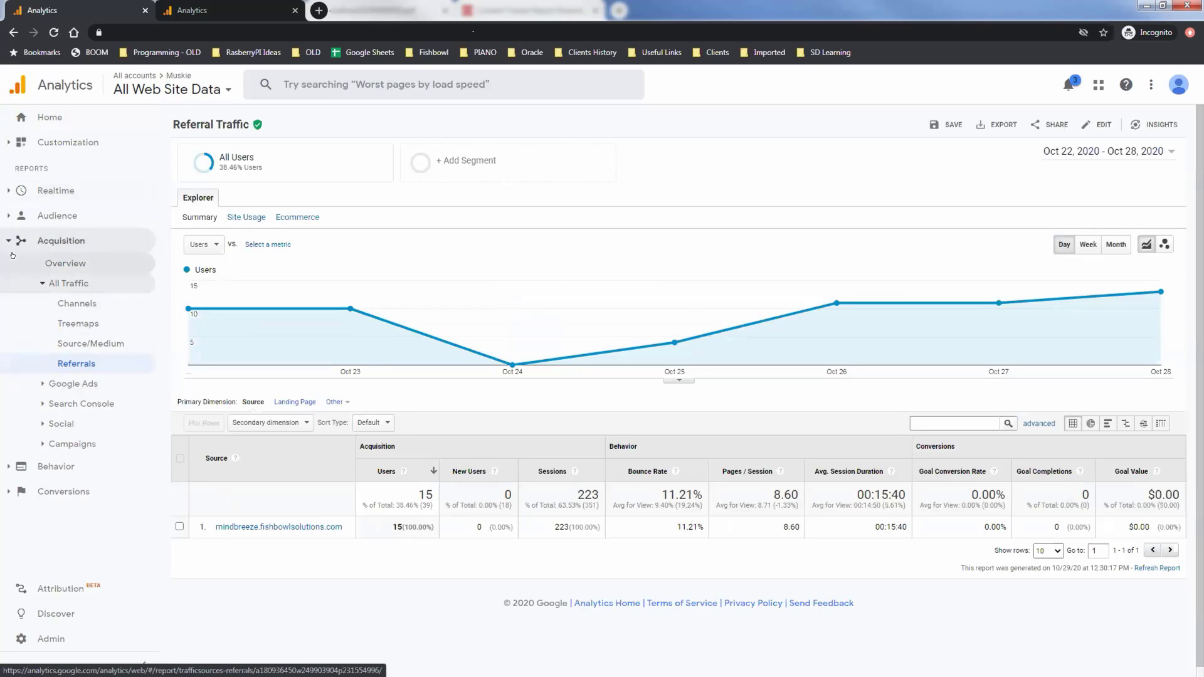
Switch to the second Analytics tab's All Pages report: 2,933 pageviews, GET_DOC_PAGE home page leading with 197.
left_click(217, 11)
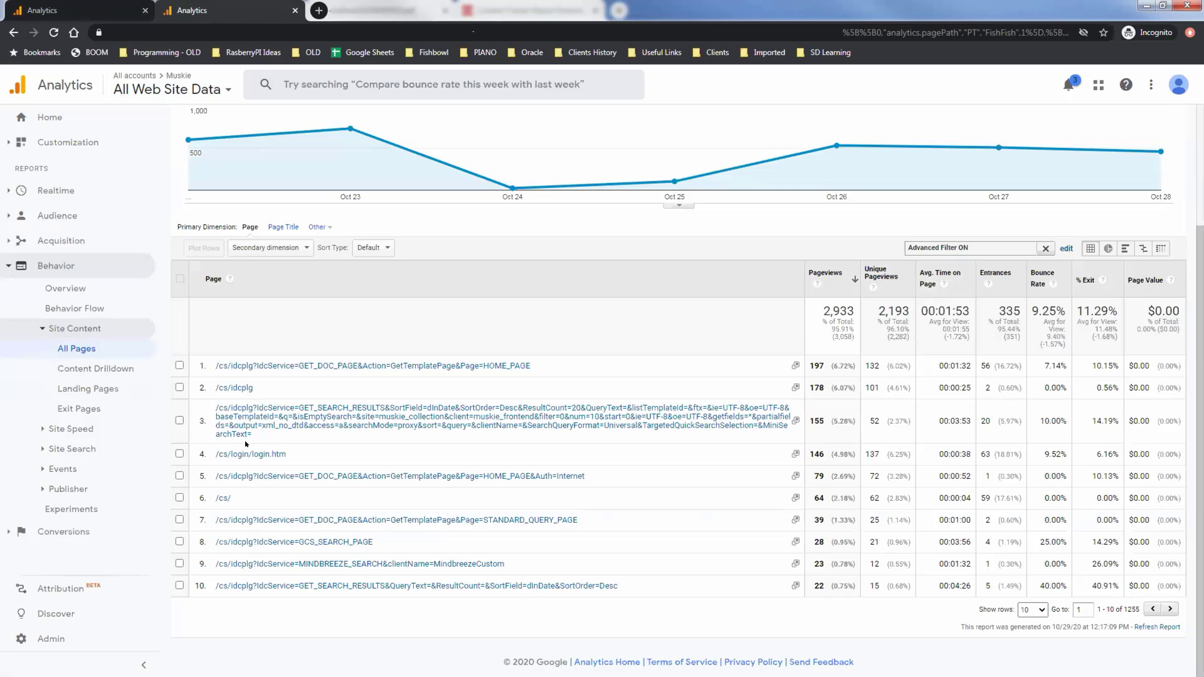
Show the Site Speed Overview by country: 3.71 s average, United States 3.70, United Kingdom 4.59.
left_click(71, 429)
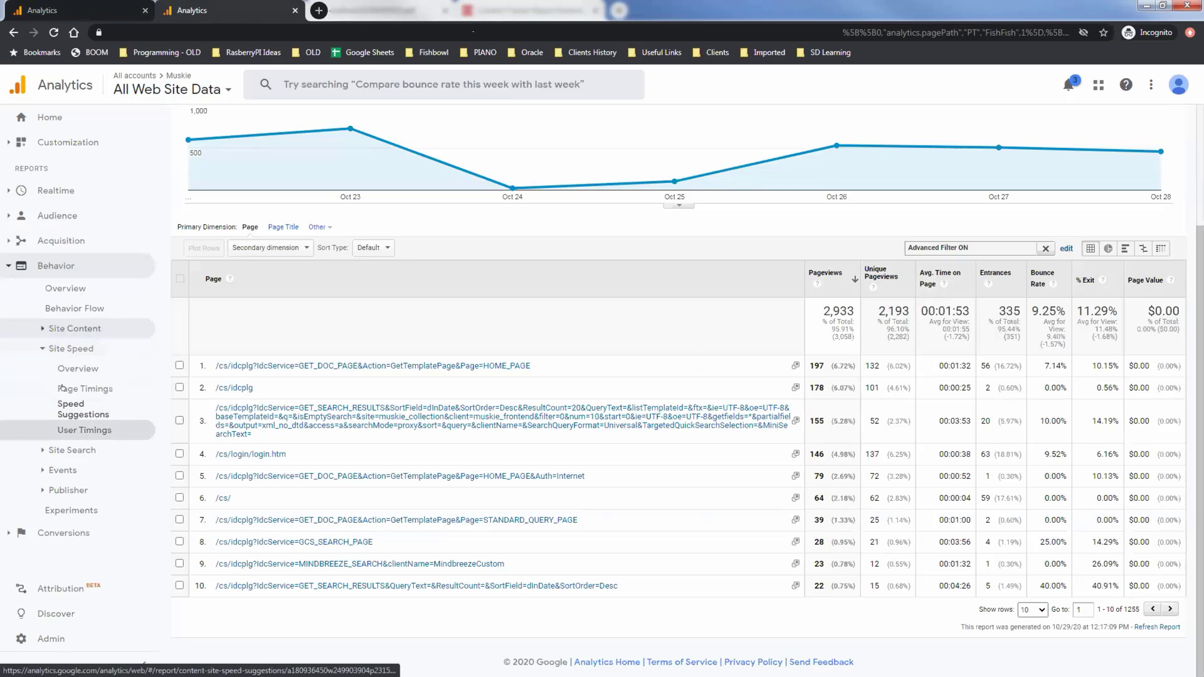
left_click(70, 369)
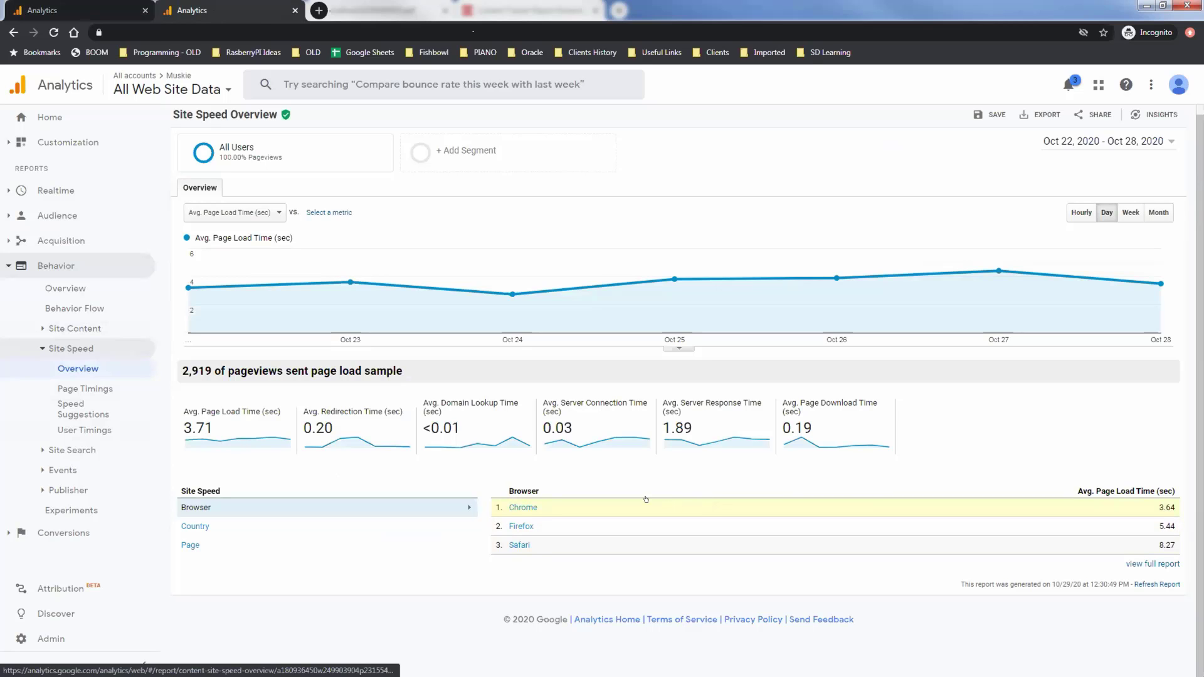
left_click(232, 525)
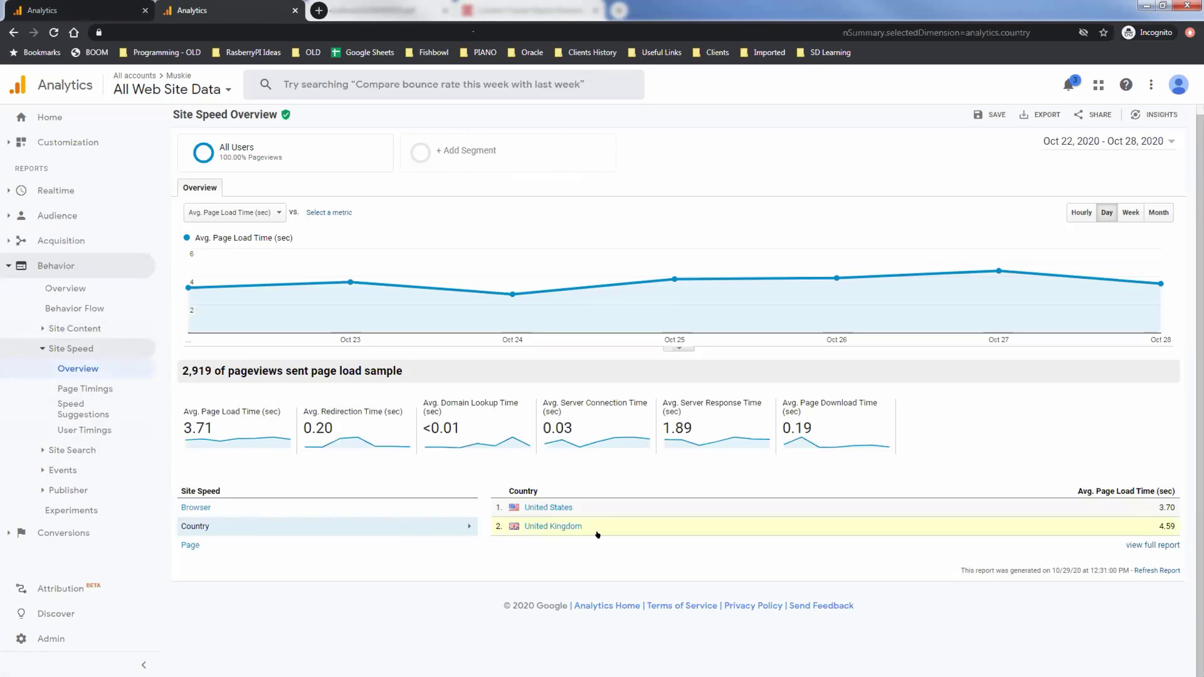